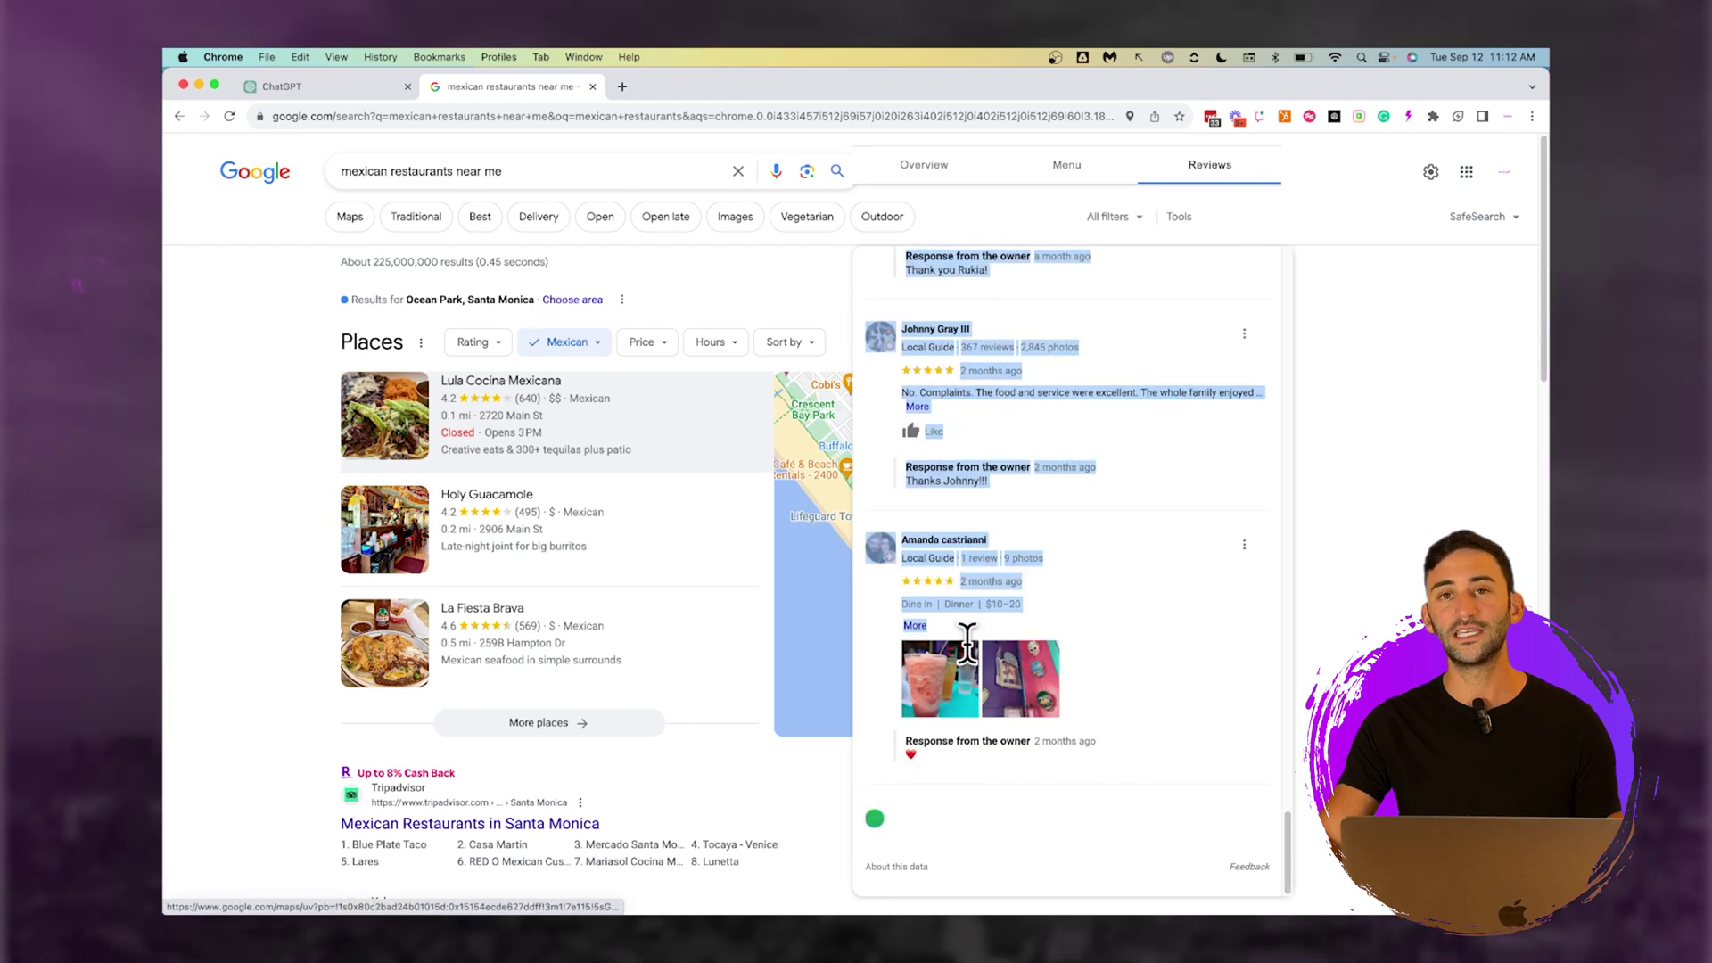
Extend the selection through Lula Cocina Mexicana's older Google reviews for copying, and switch to ChatGPT to begin a GPT-4 message.
scroll(975, 650, down, 15)
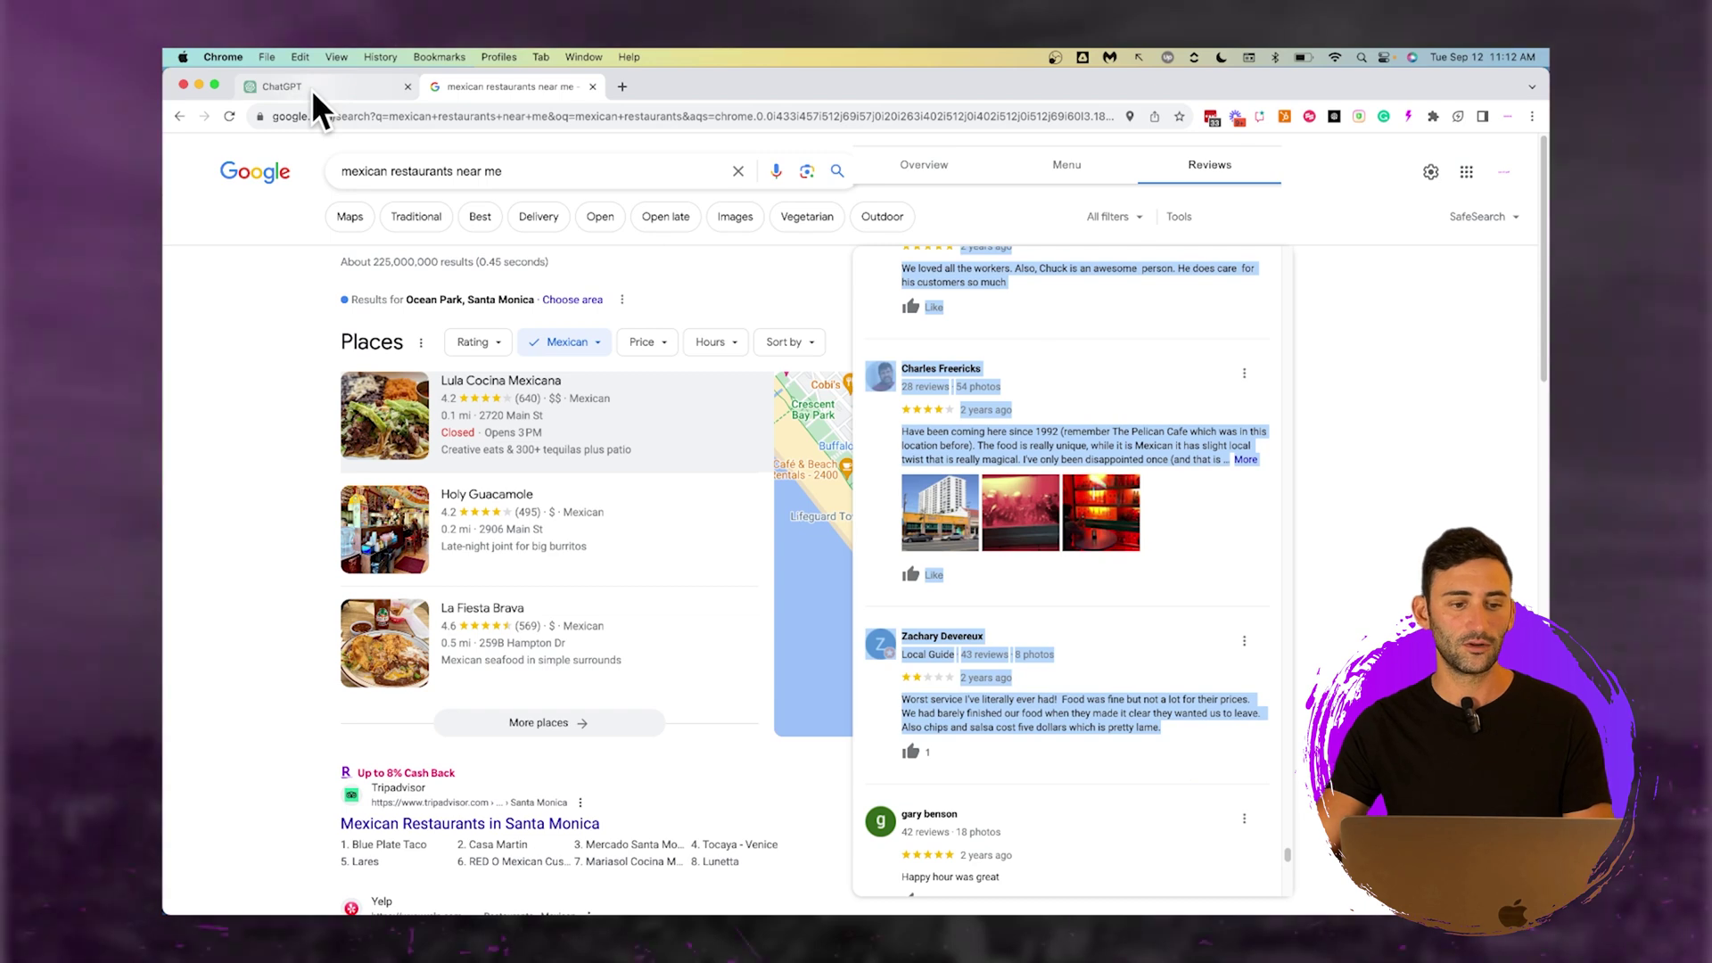
click(312, 90)
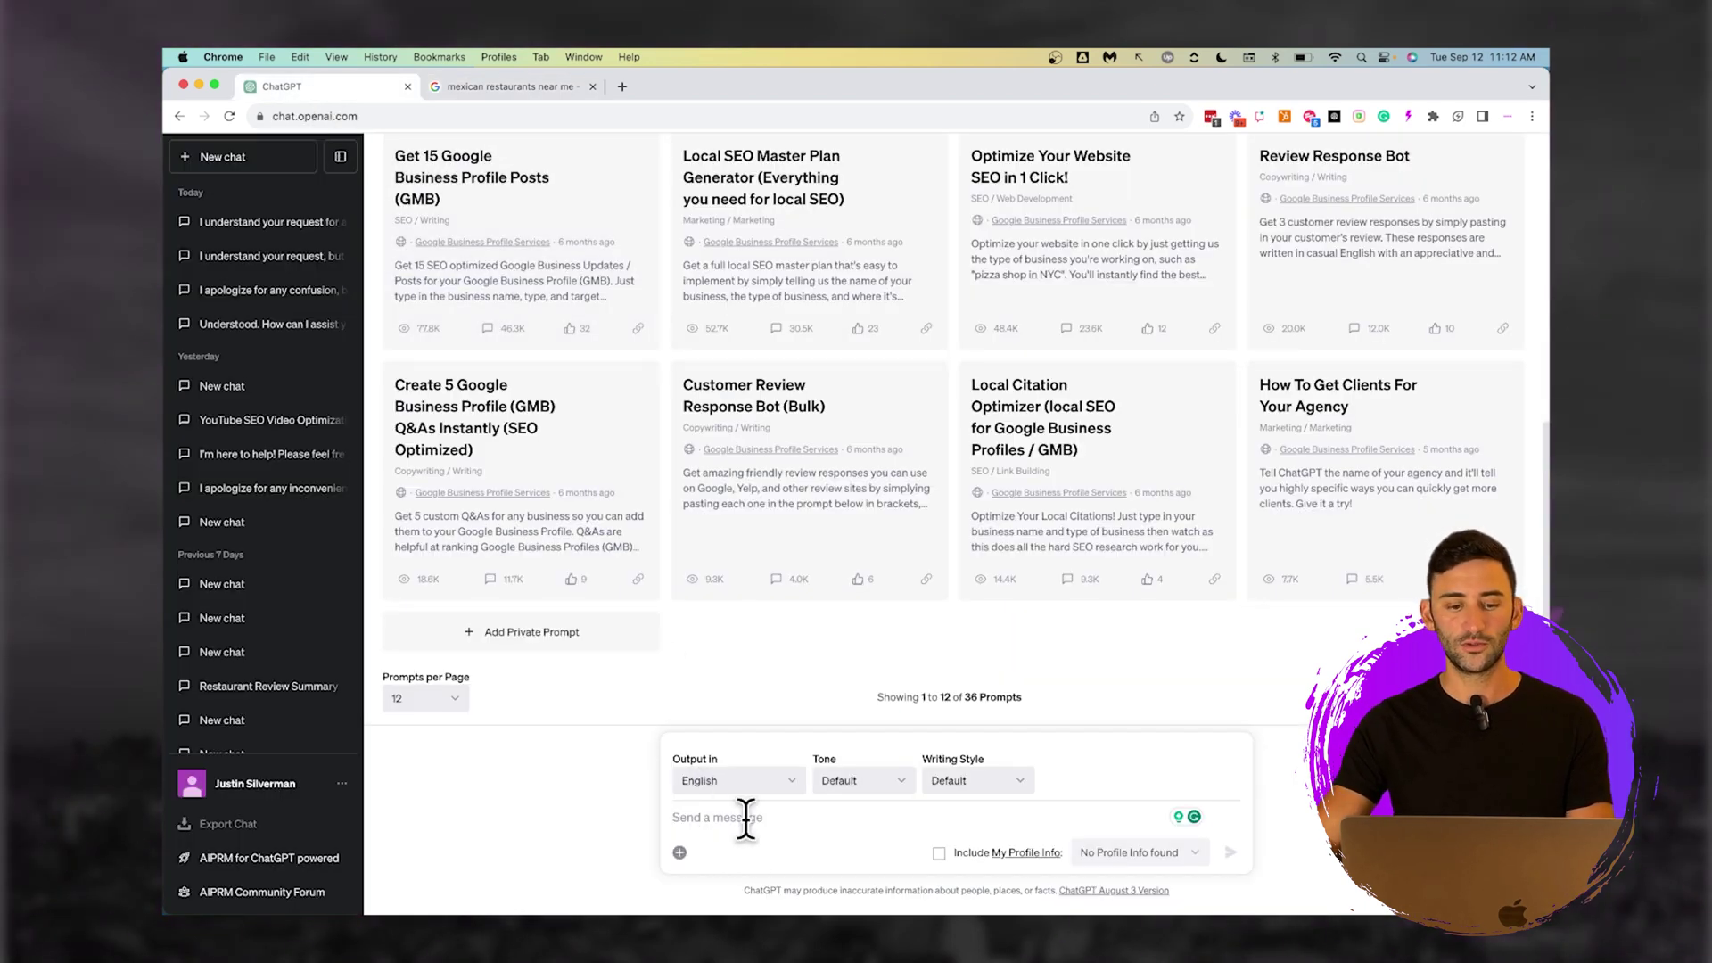
scroll(892, 536, up, 6)
mouse_move(1008, 178)
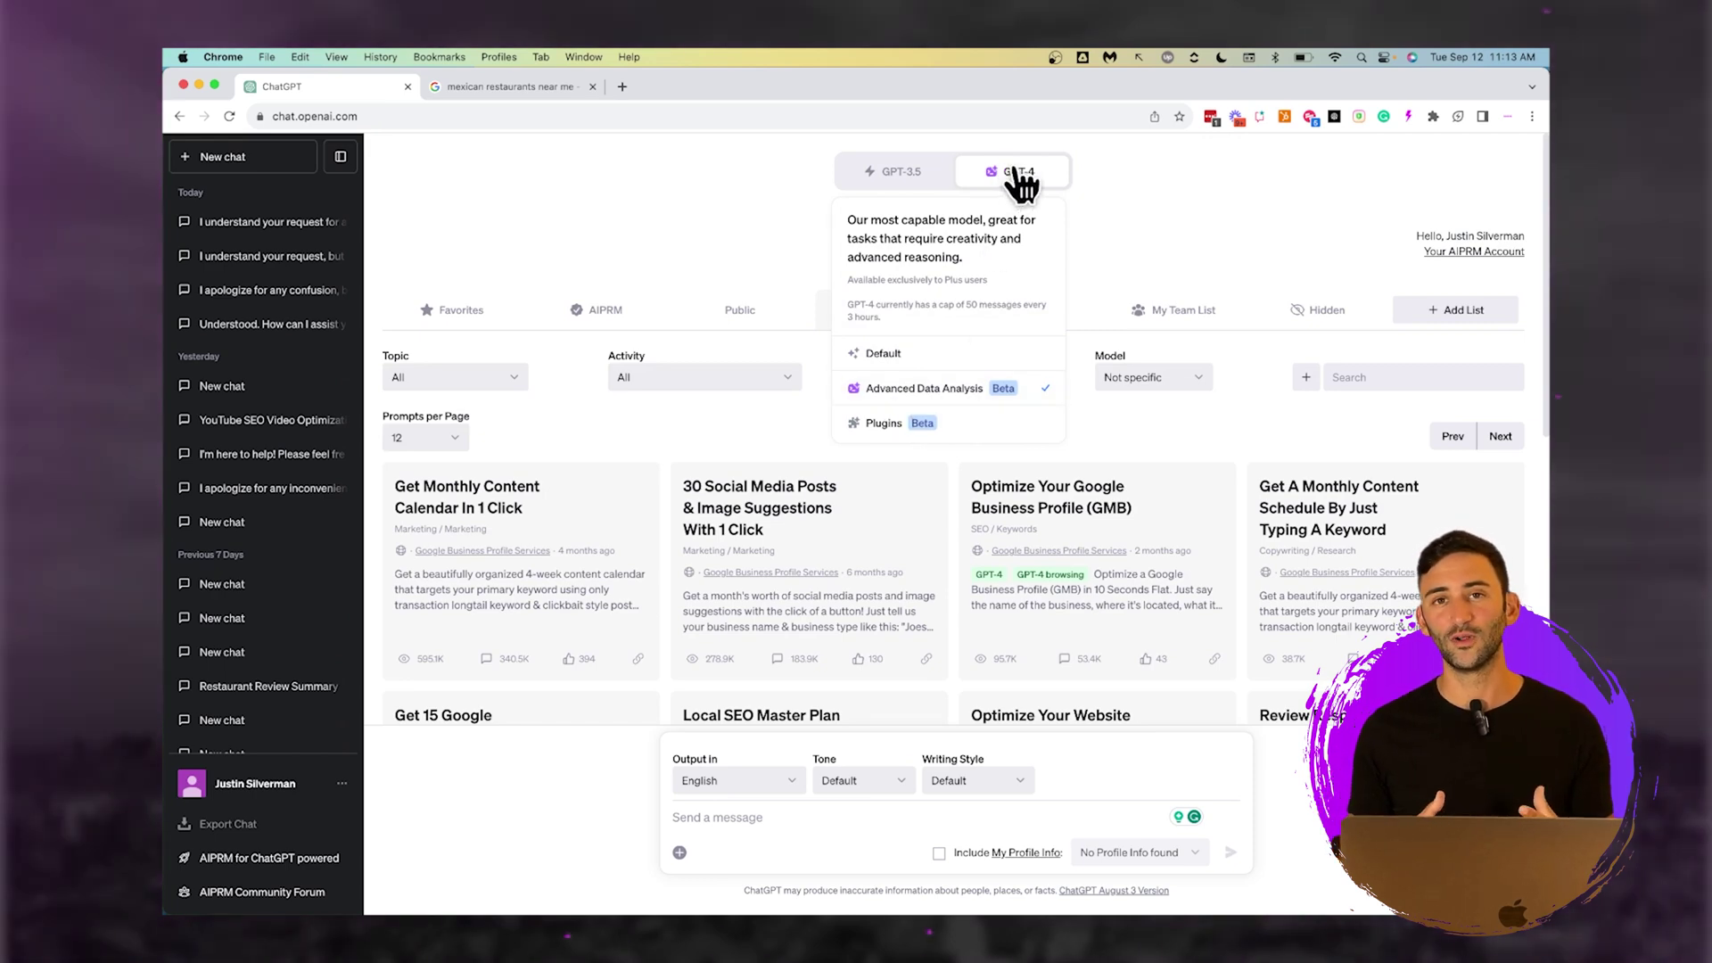
click(778, 821)
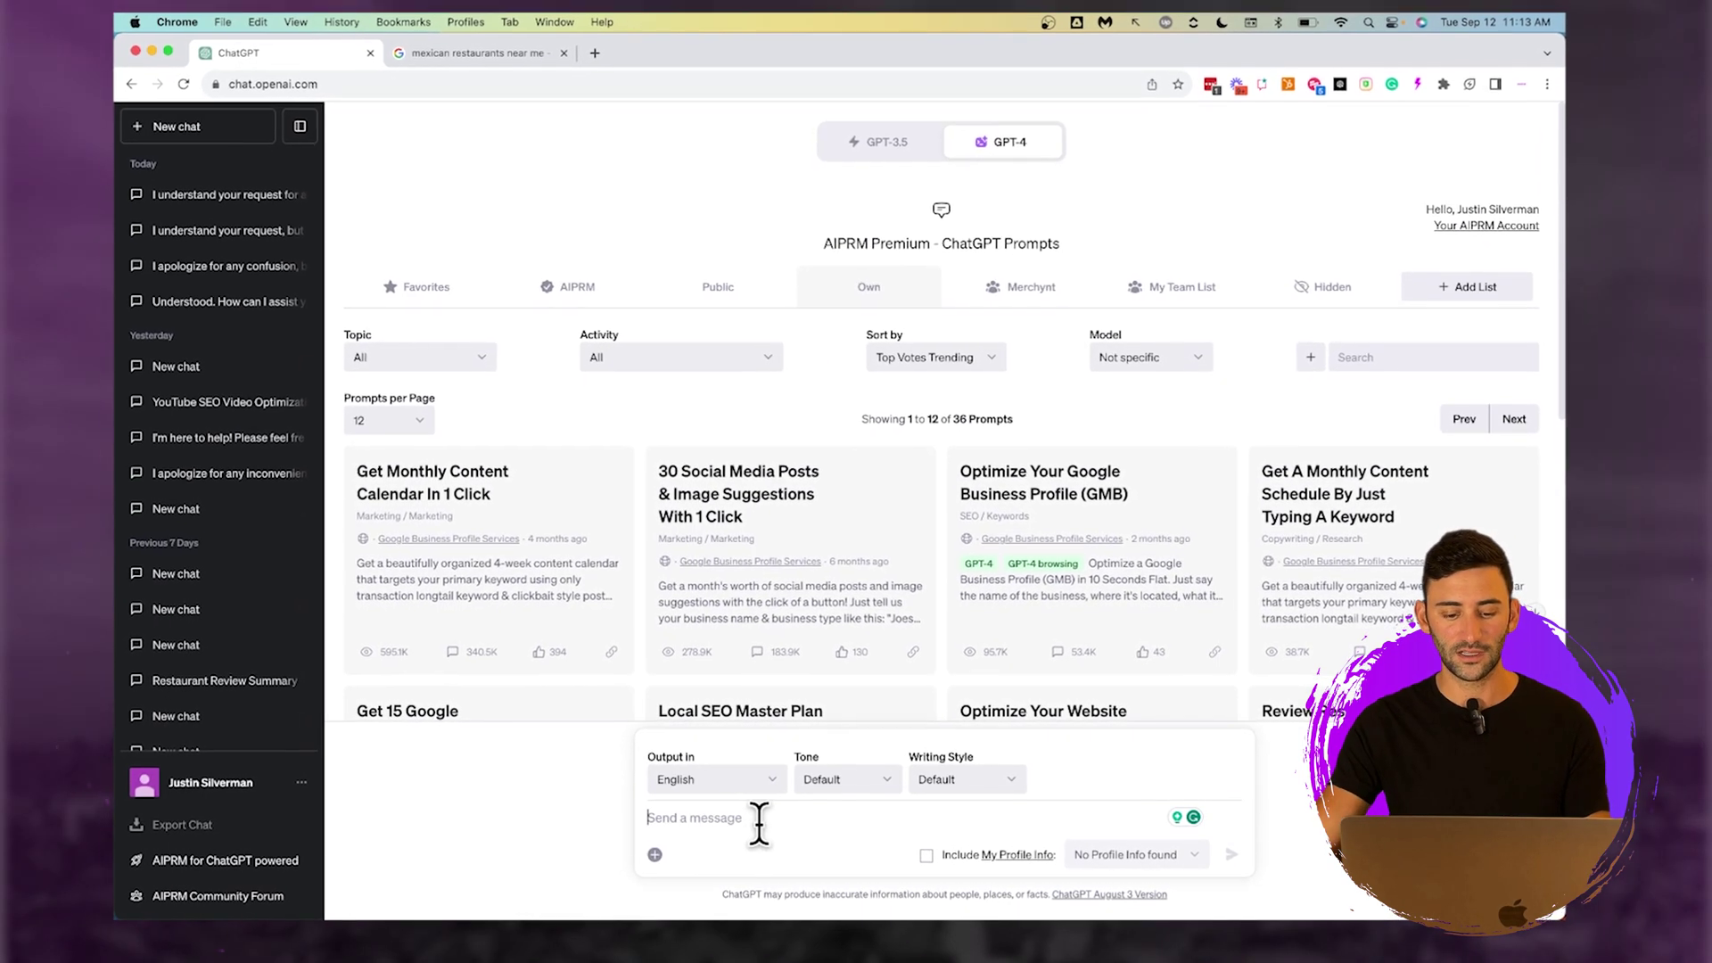
Begin the prompt with "I am going to give you recent customer reviews. Please analyze the comments only (not the other info like responses, like count".
text(I am going to give you )
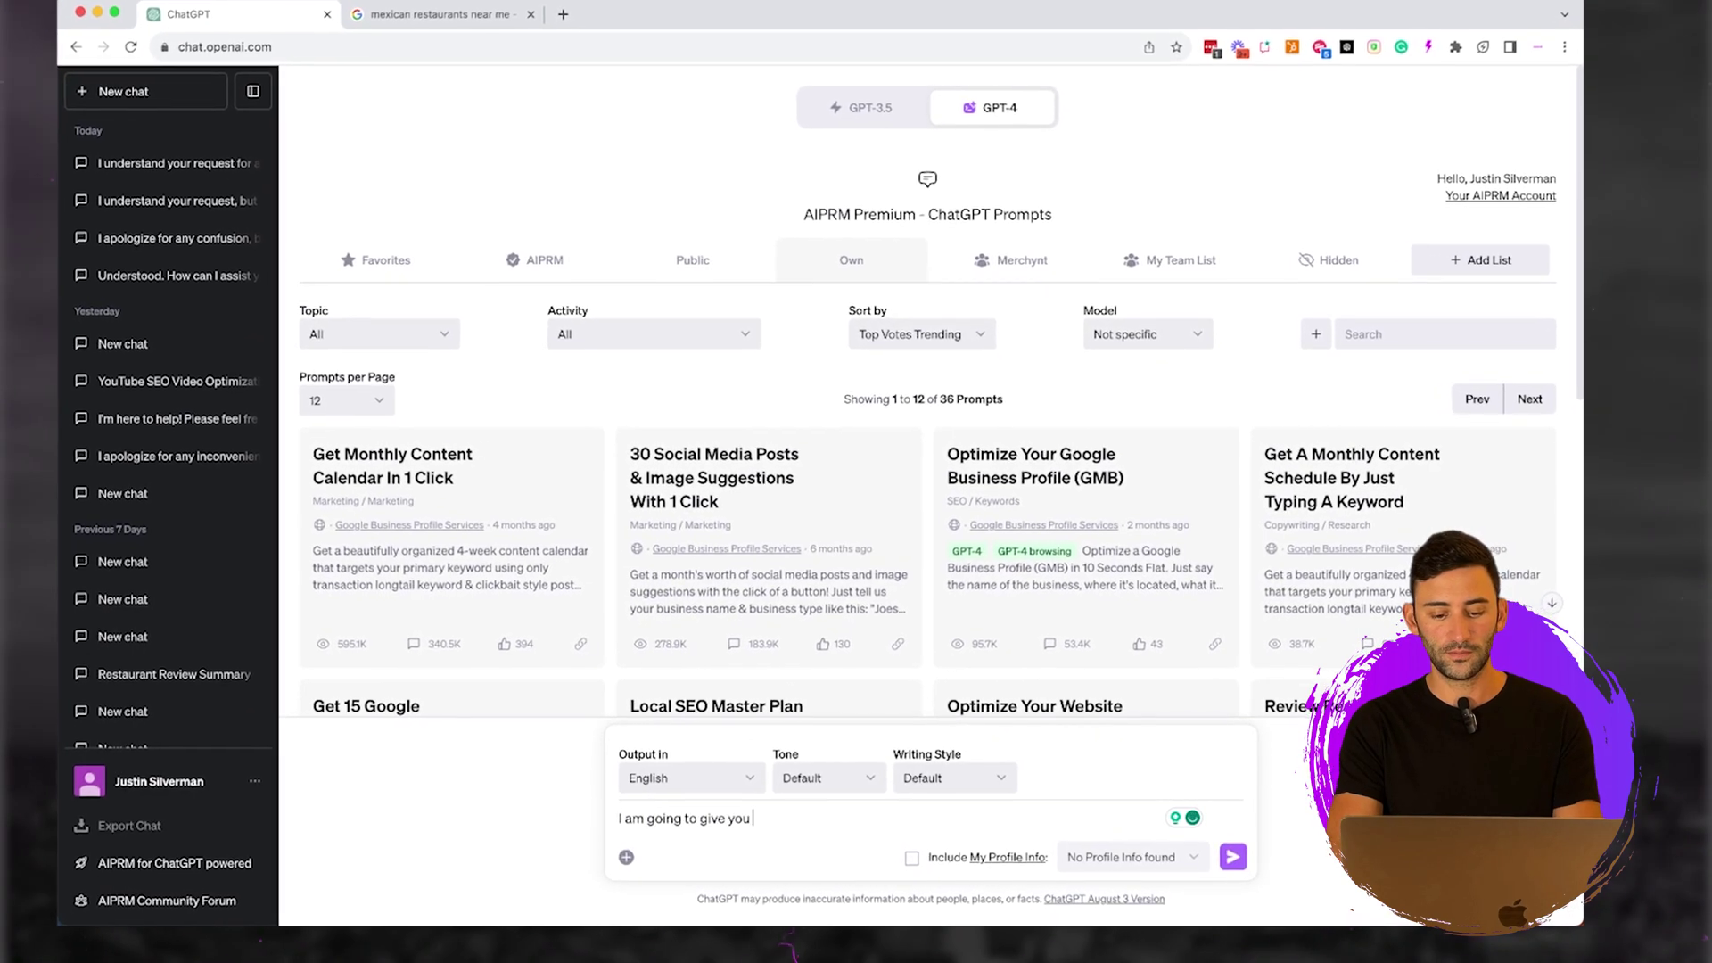
text(recent customer reviews.)
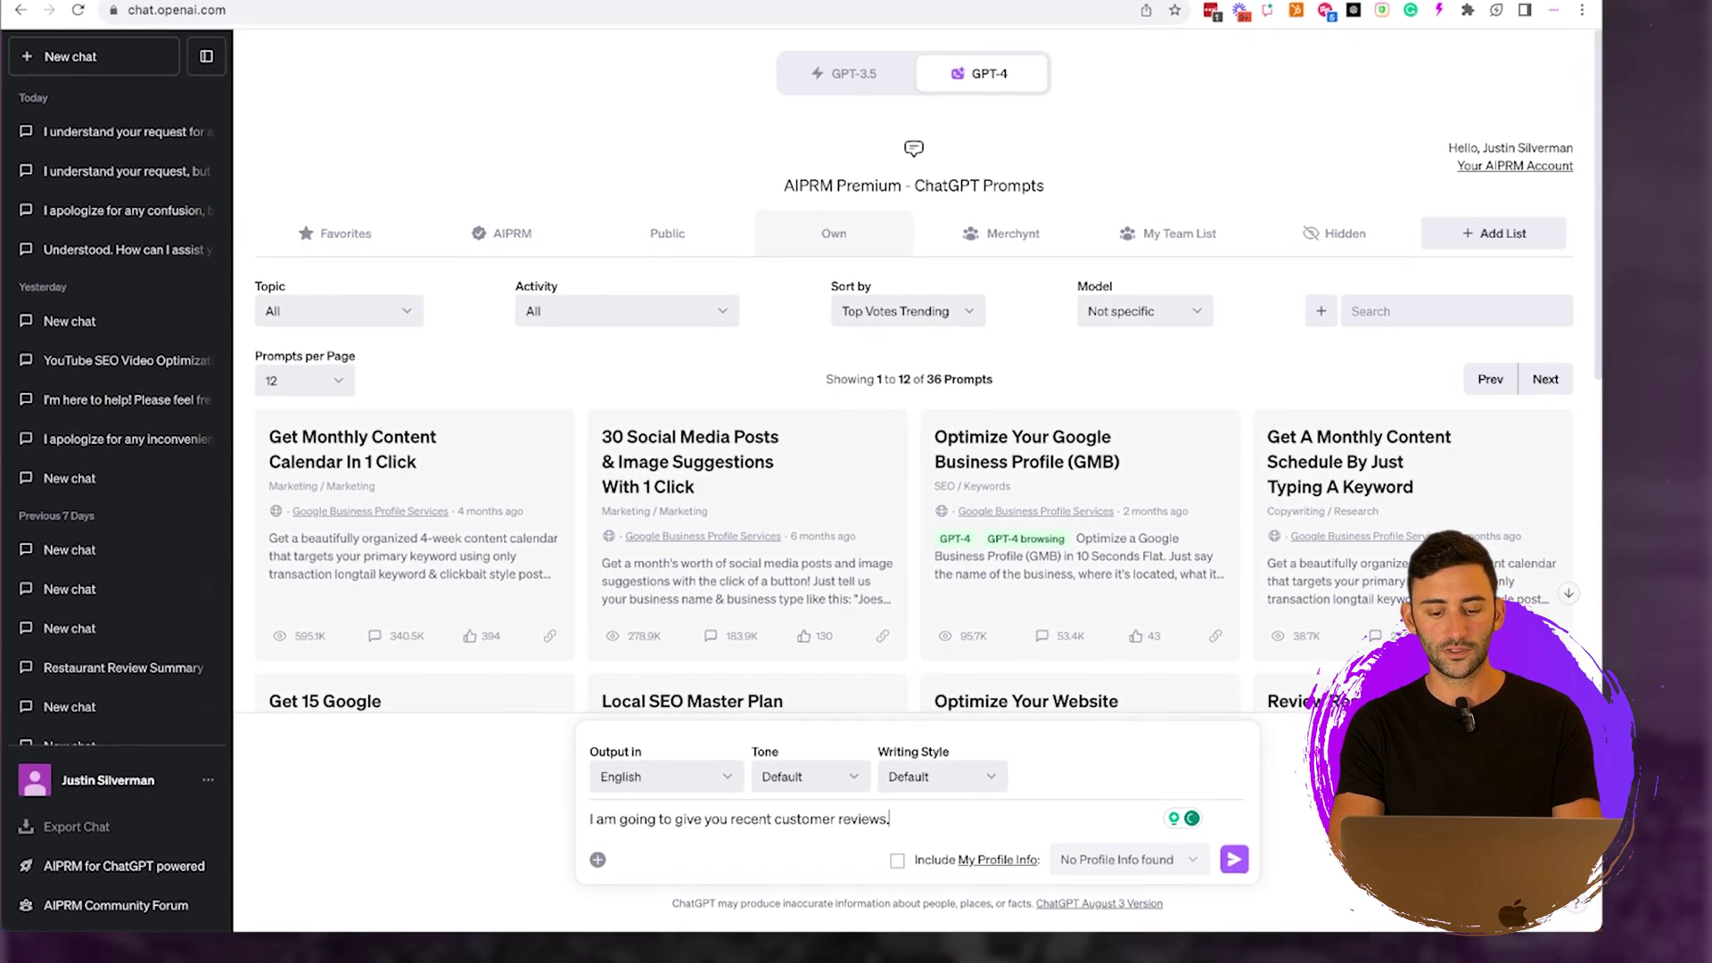
text( Please analyze the commen)
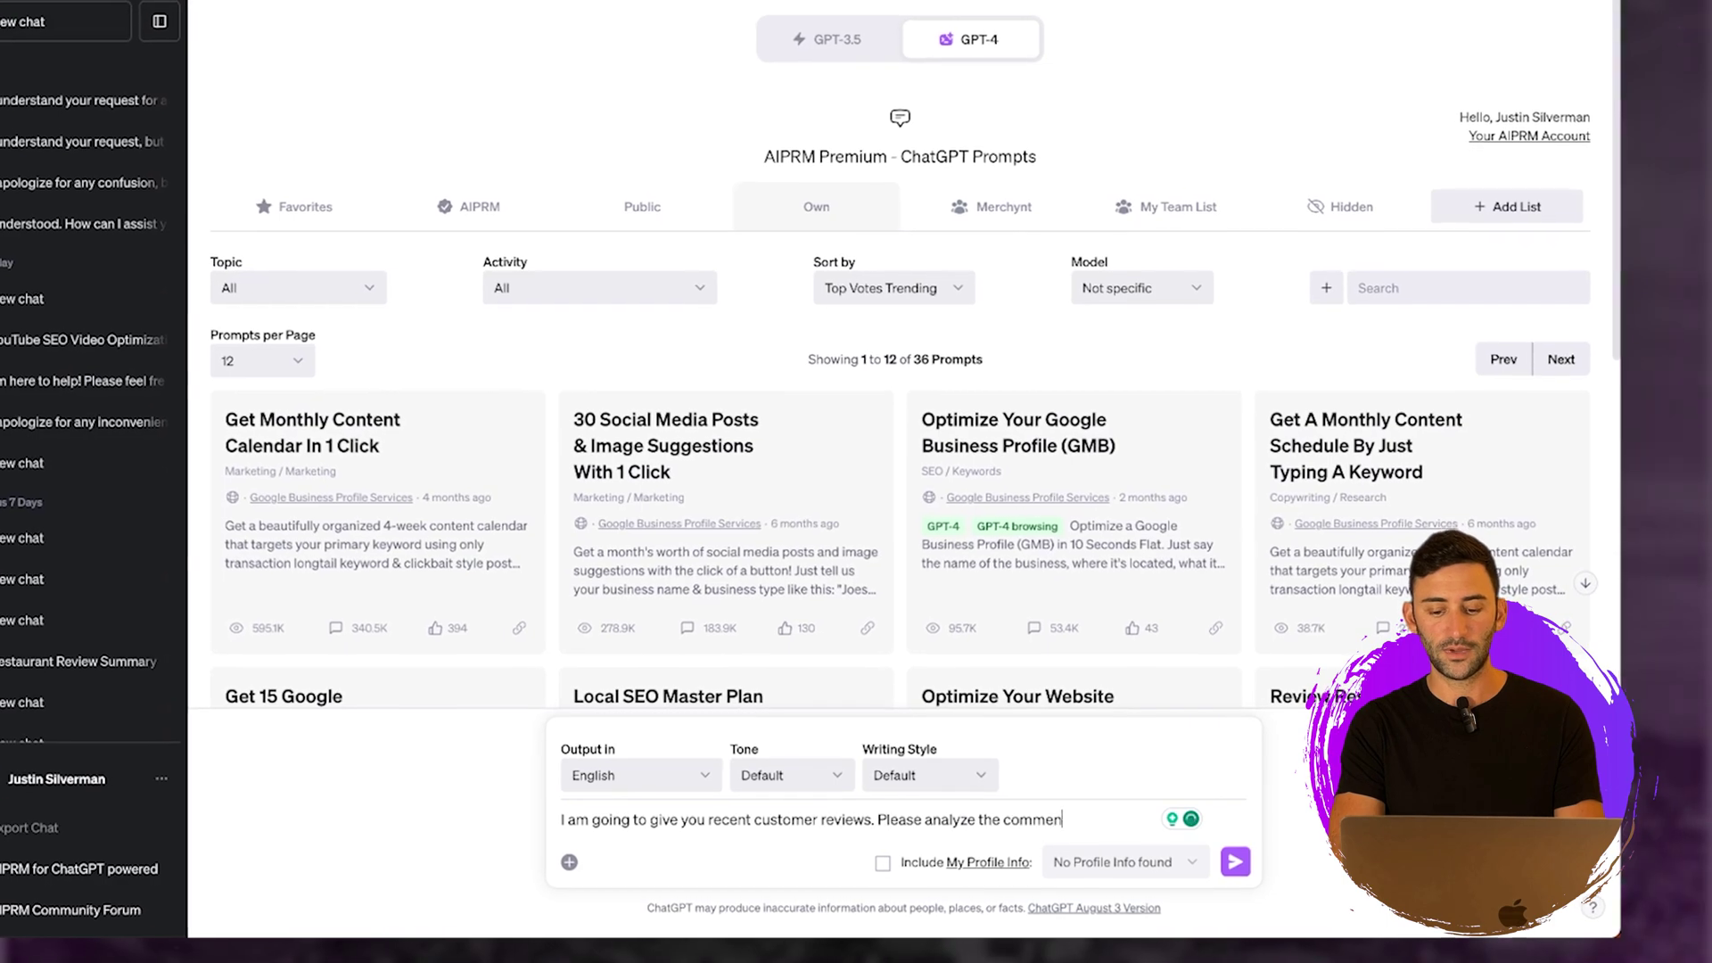
text(ts only (not the other)
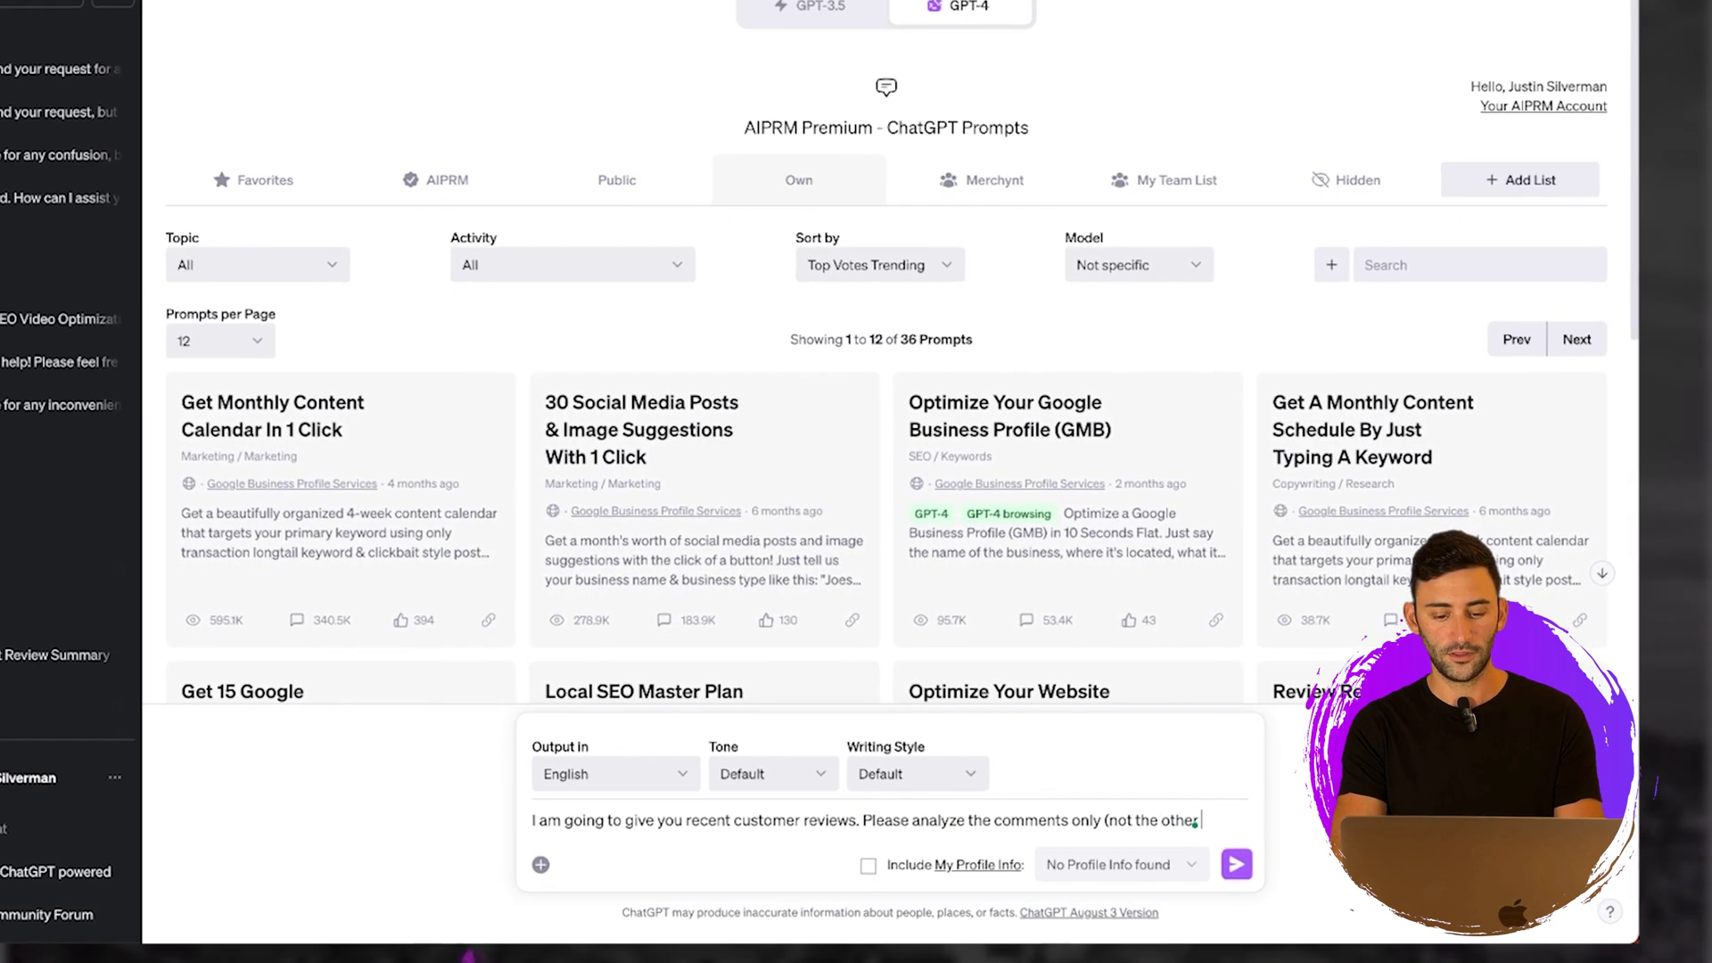
text( info like responses, like count)
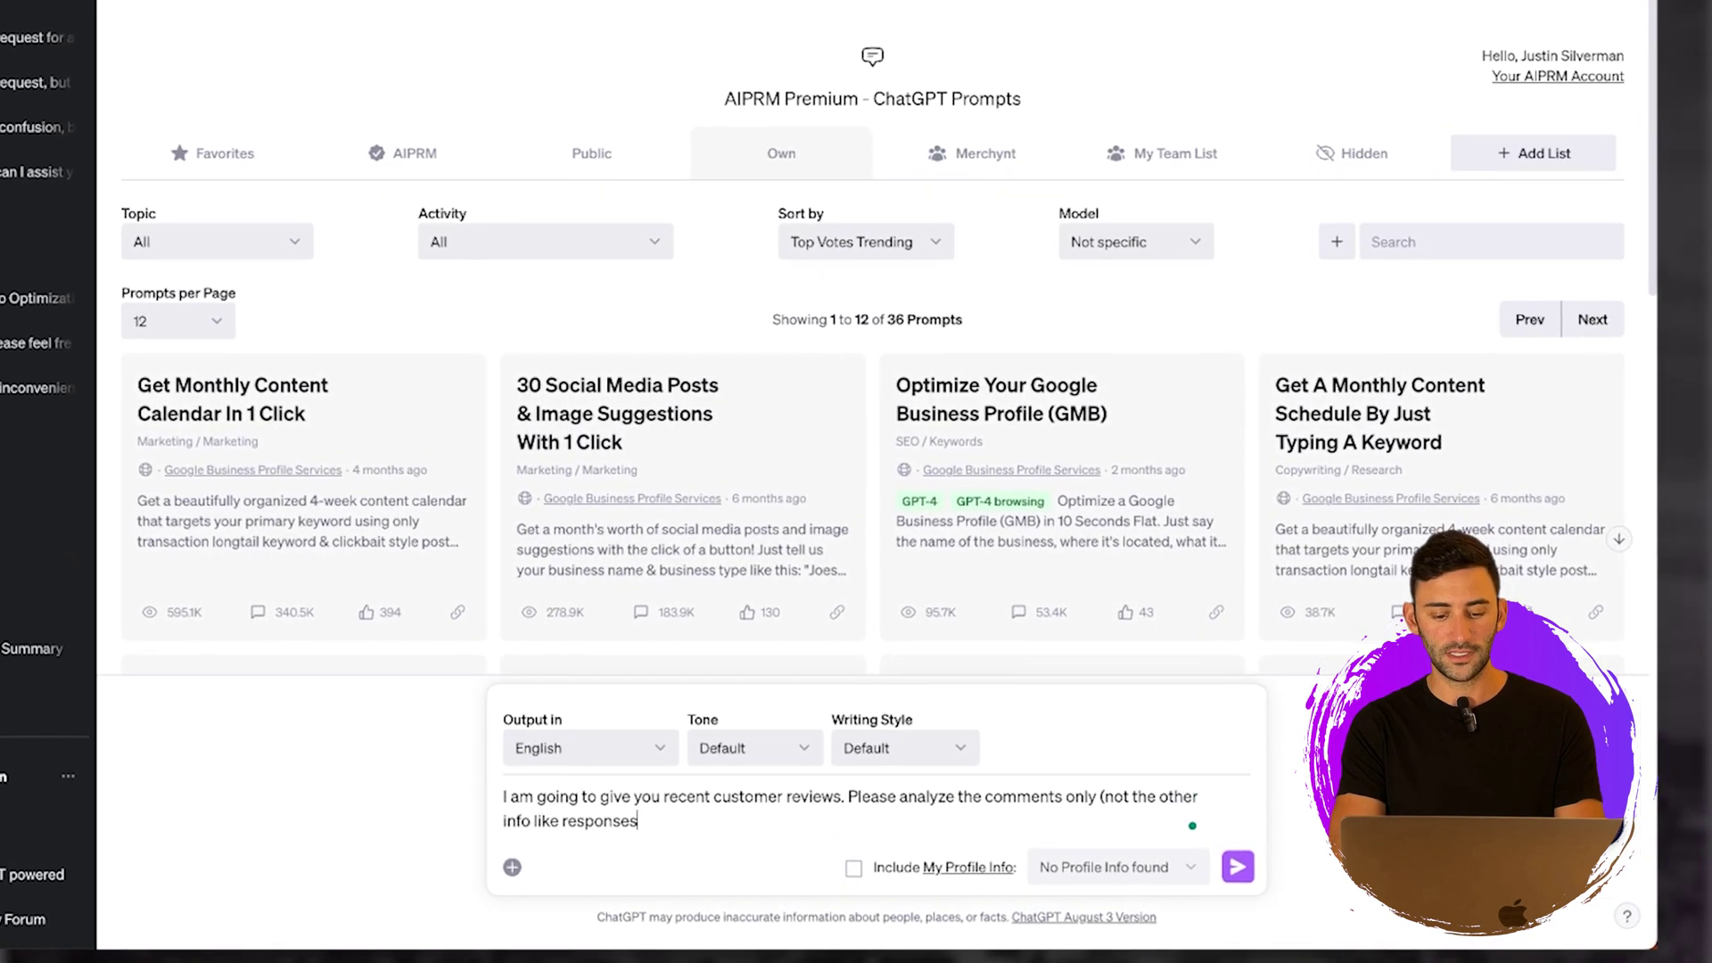
Finish with ", or dates) and let me know what people like and dislike the most about my restaurant. Here are the reviews:", paste the reviews and send.
text(, or dates) and let me know what peop)
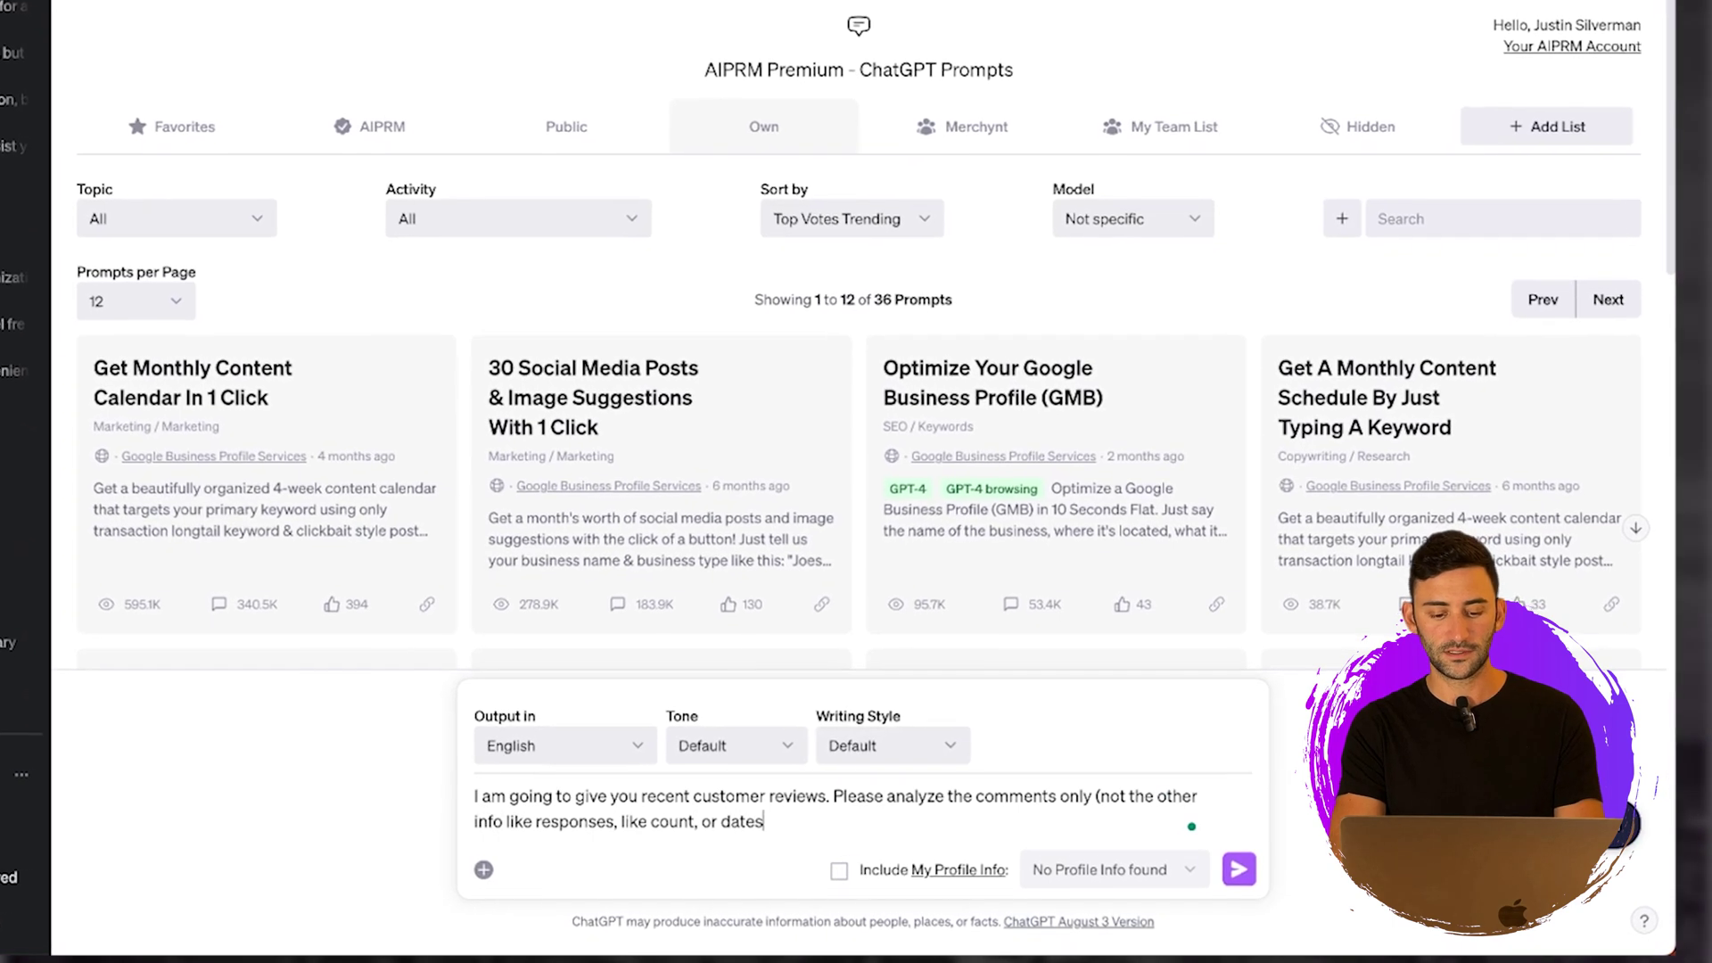
text(le like and dislike the most)
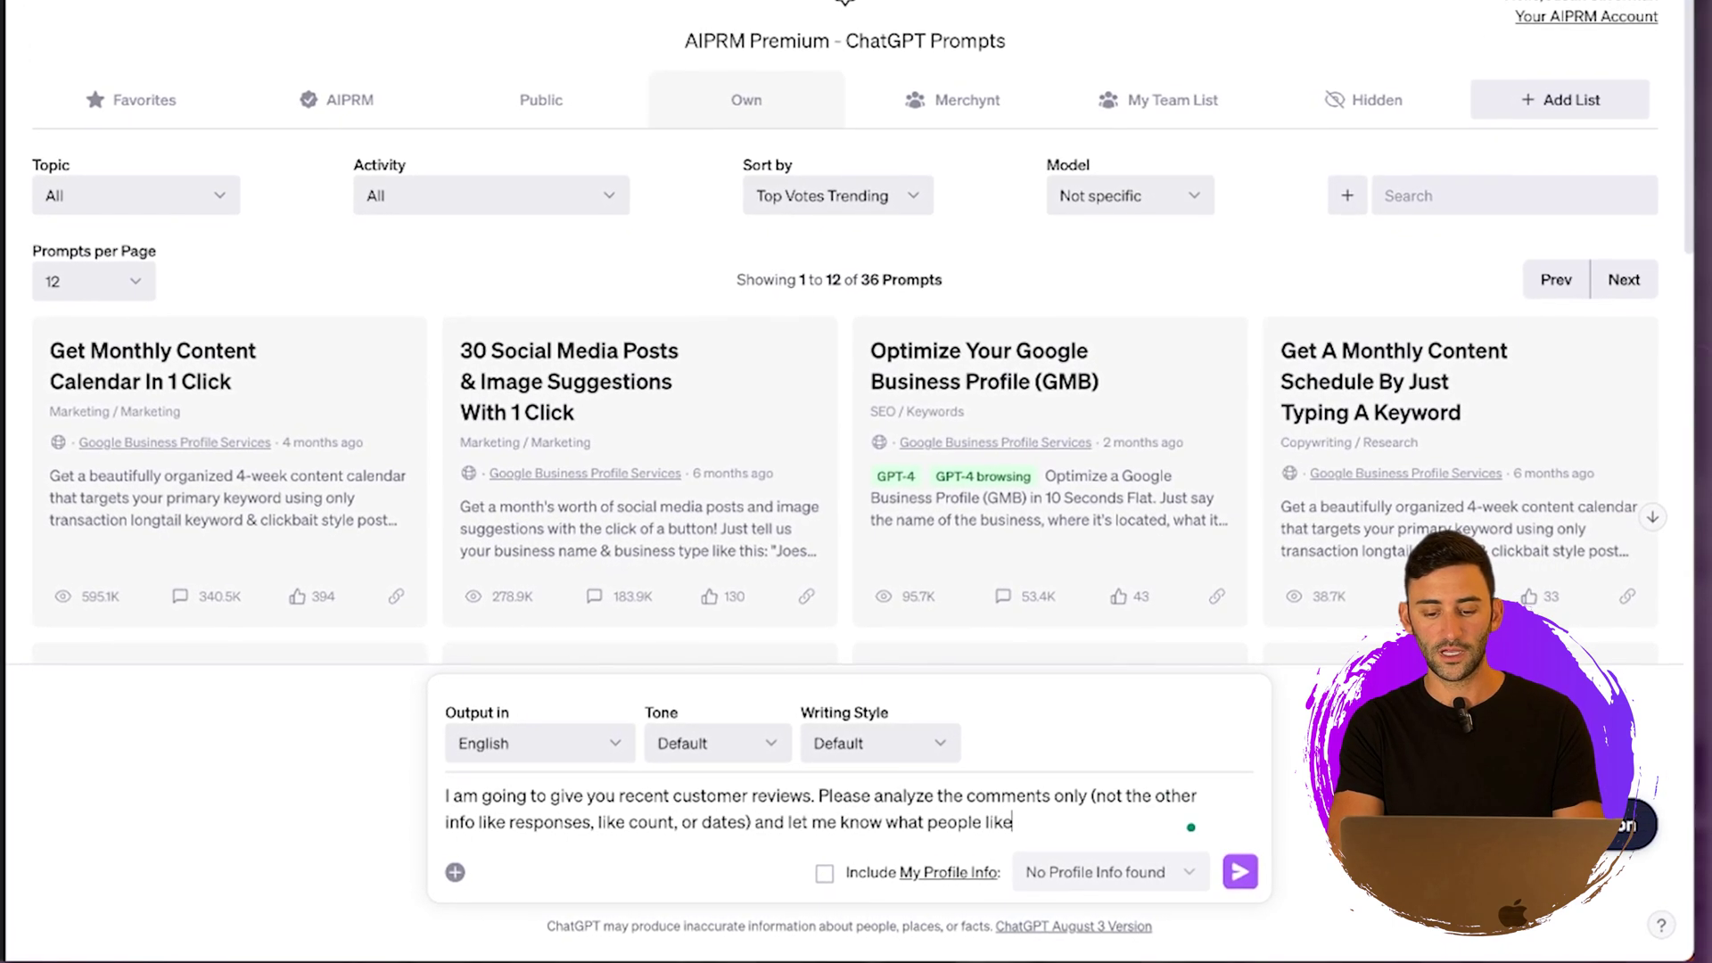
text( about my restaurant)
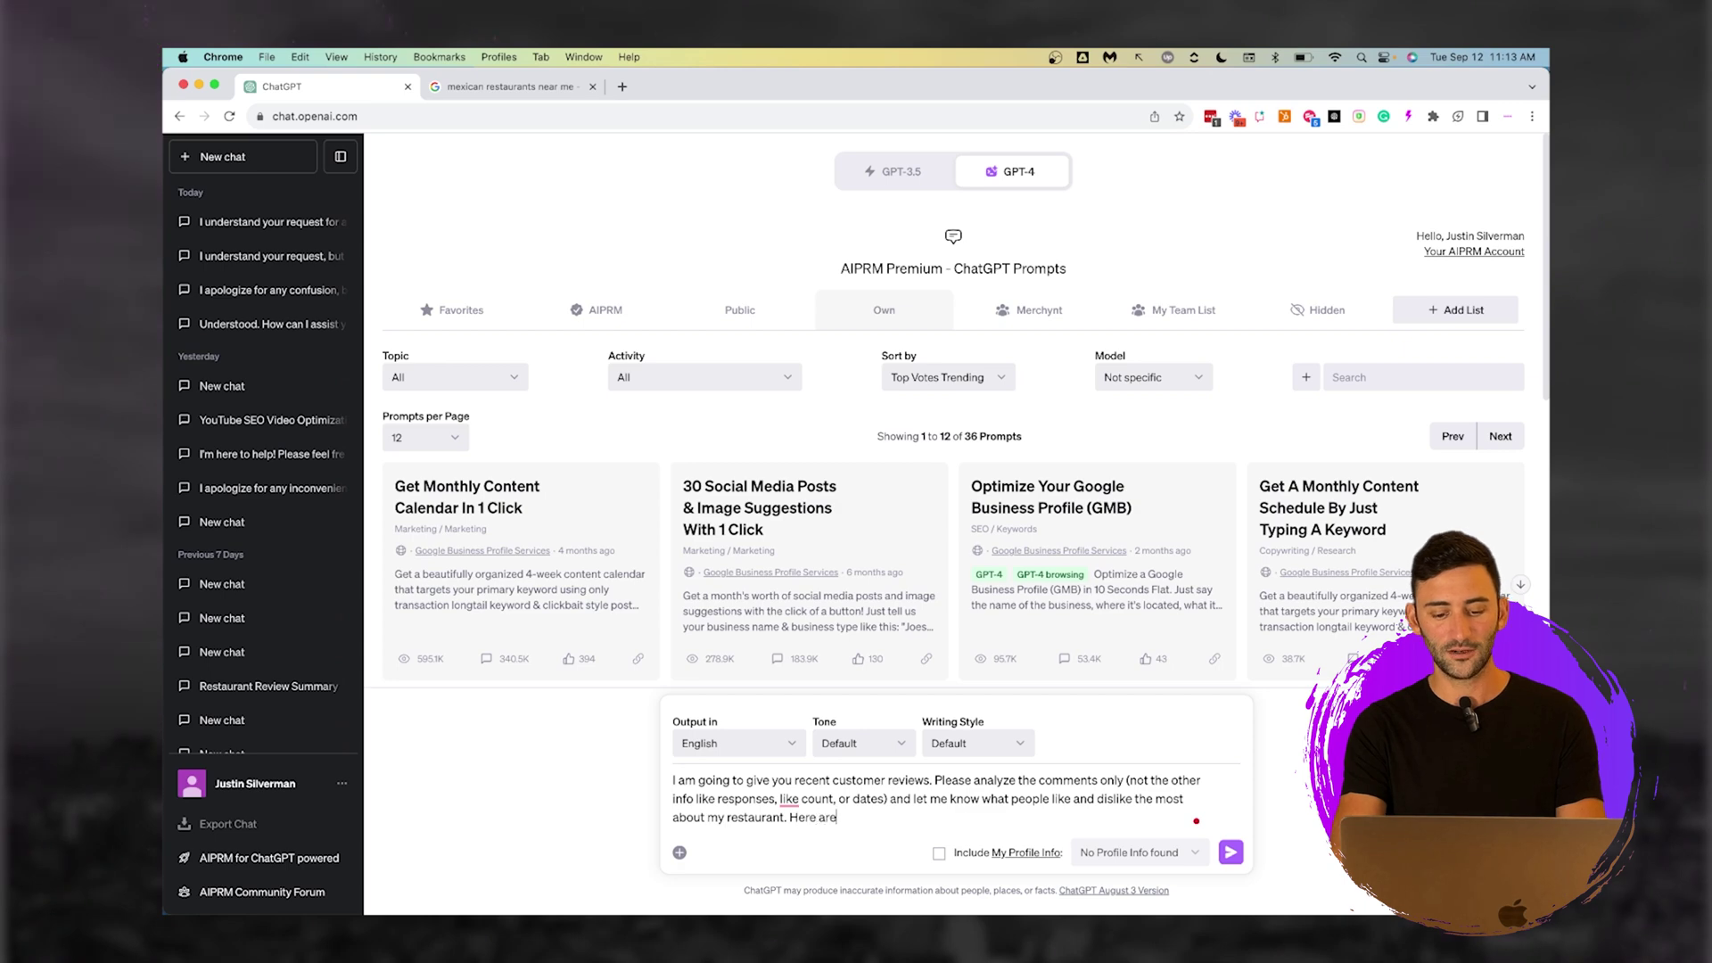
text(the reviews:)
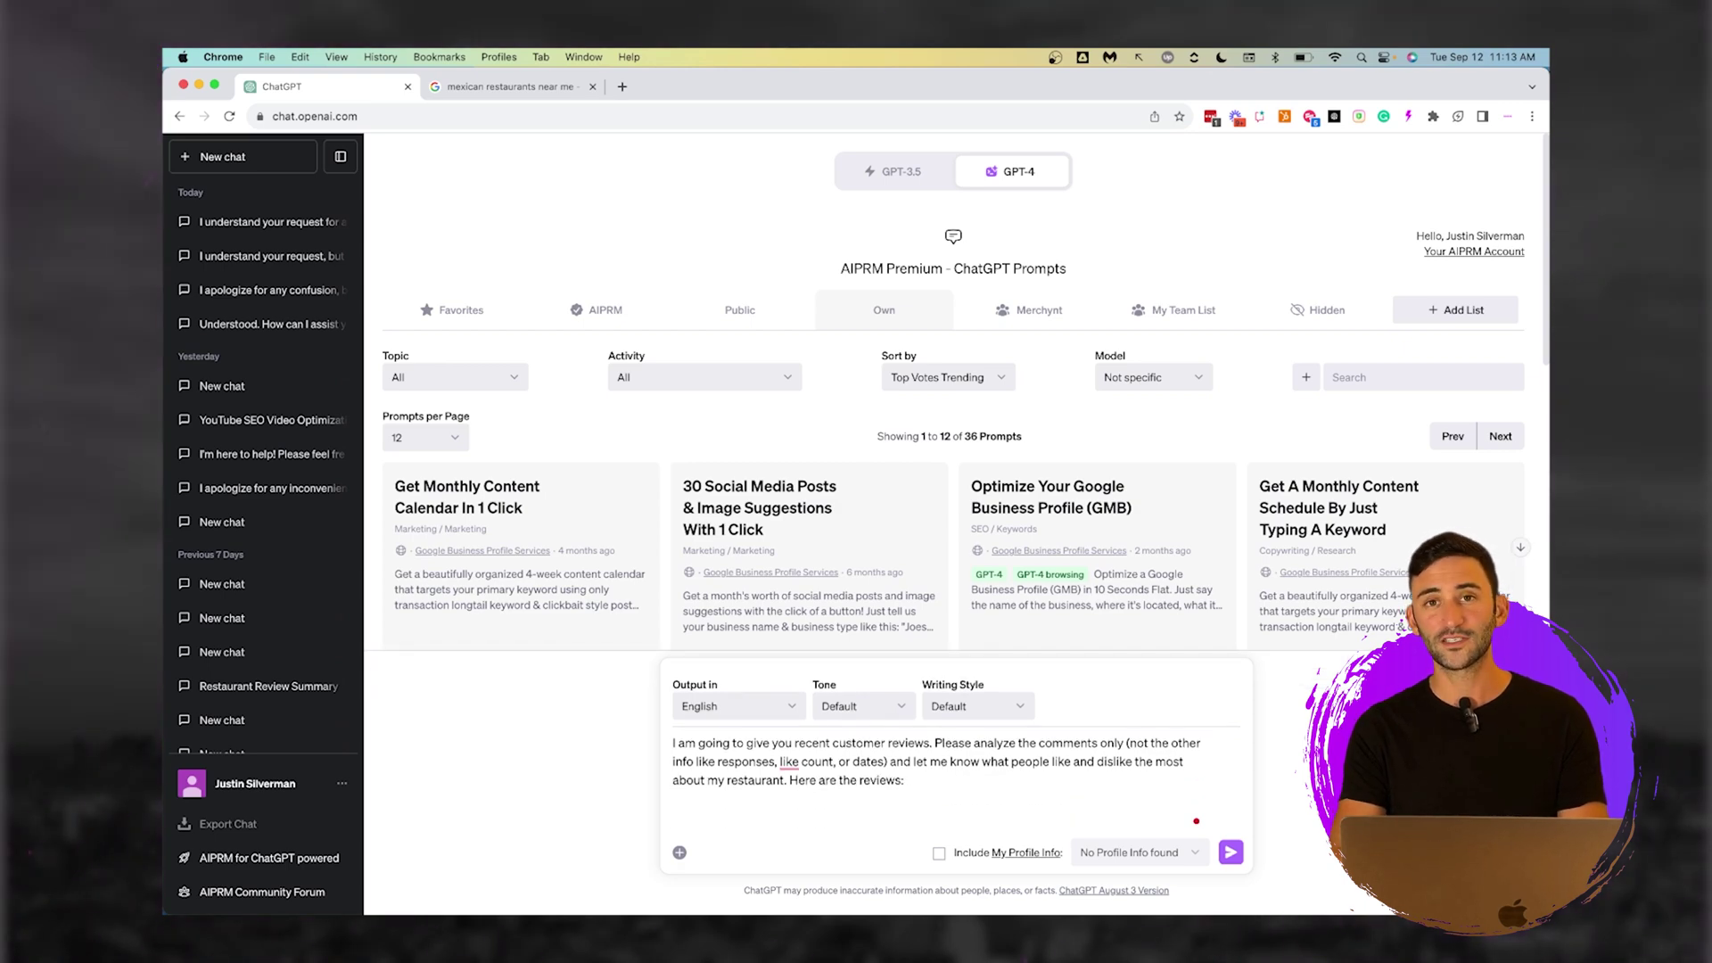
key(super+v)
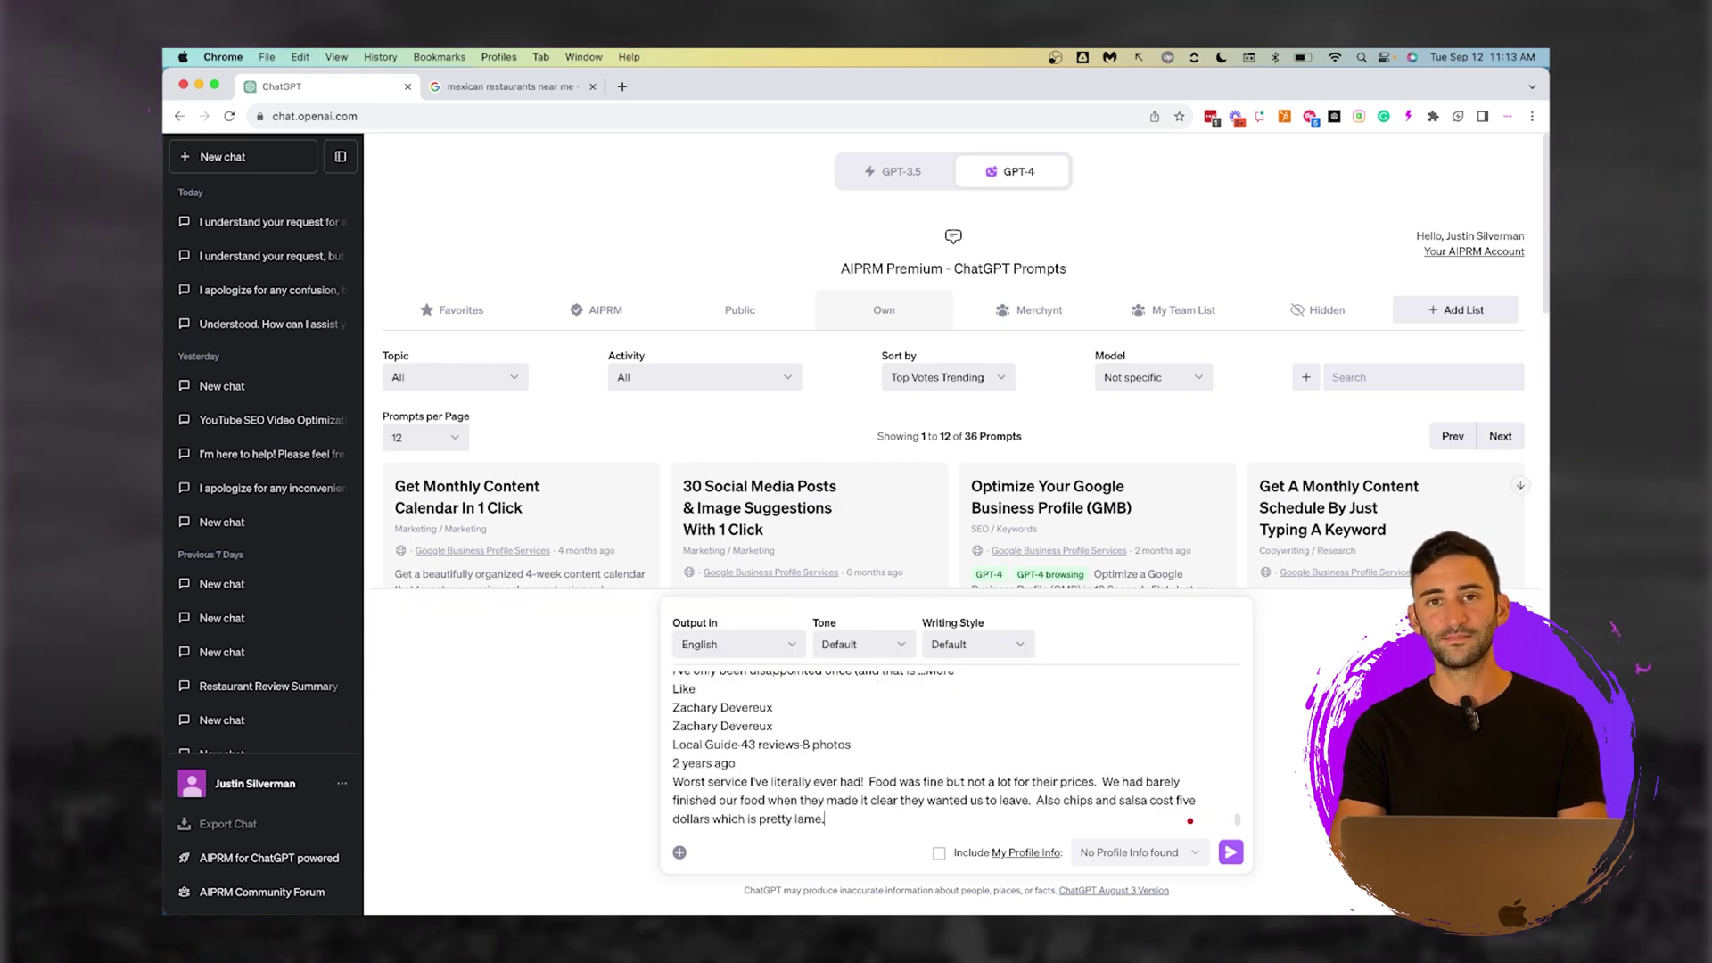
key(Return)
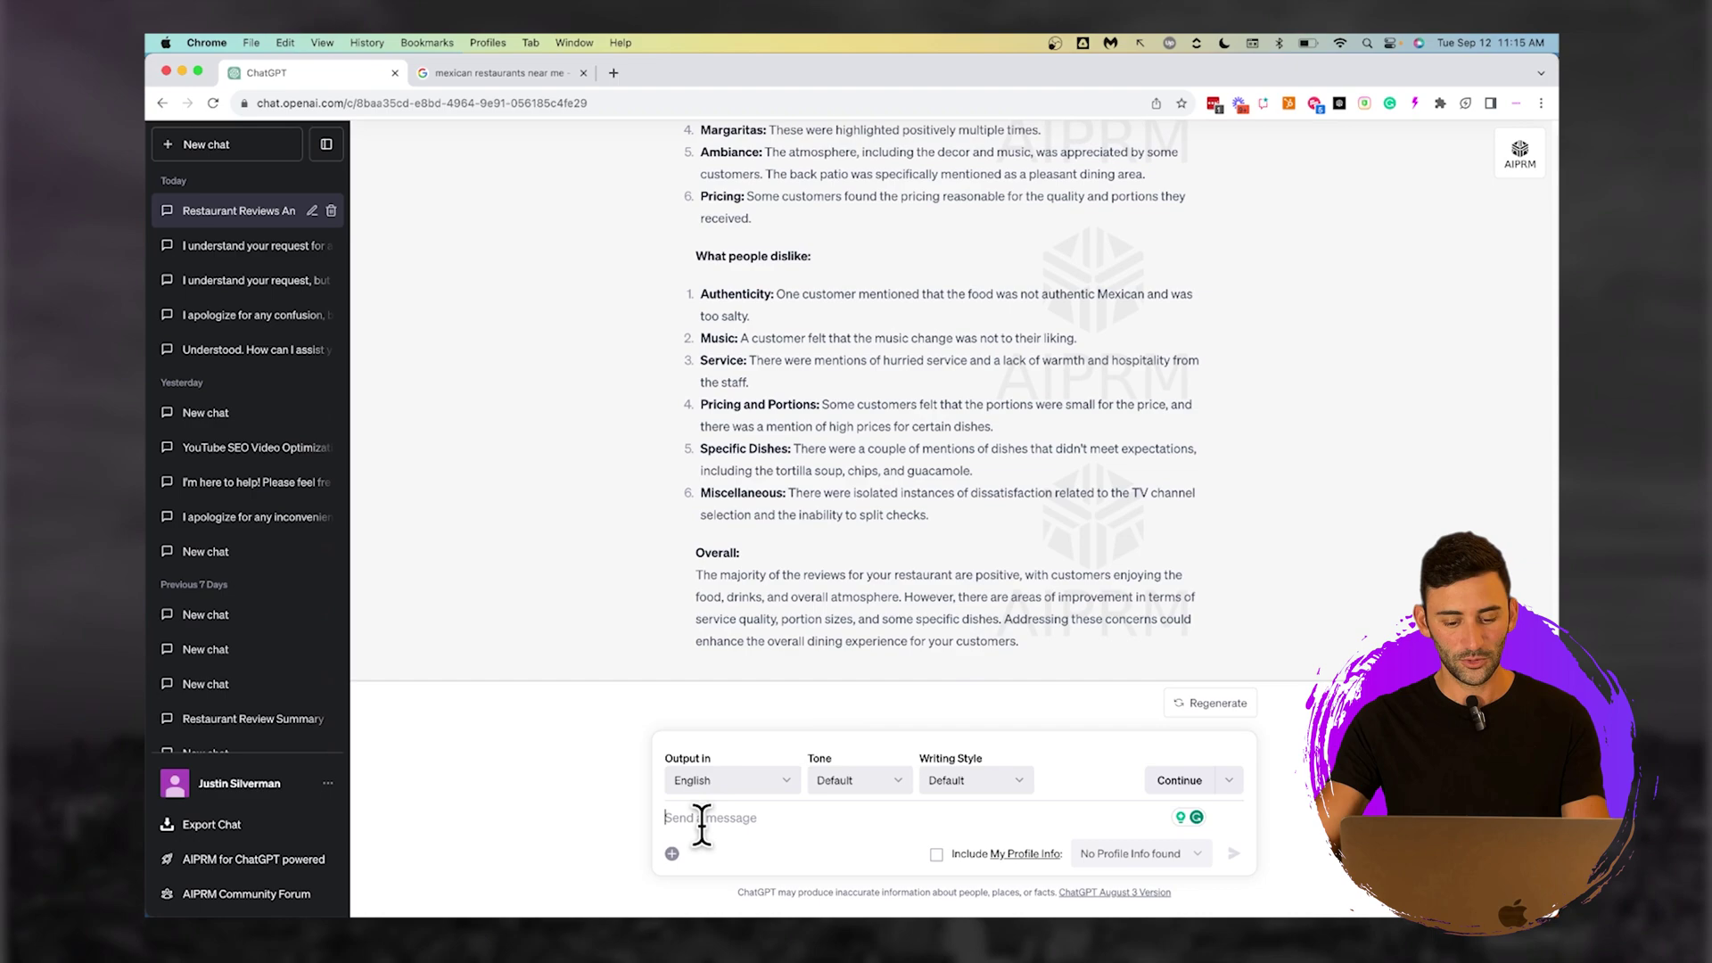
Ask the follow-up question "can you tell me which dishes people thought had good proportions and which they did not like".
text(can you)
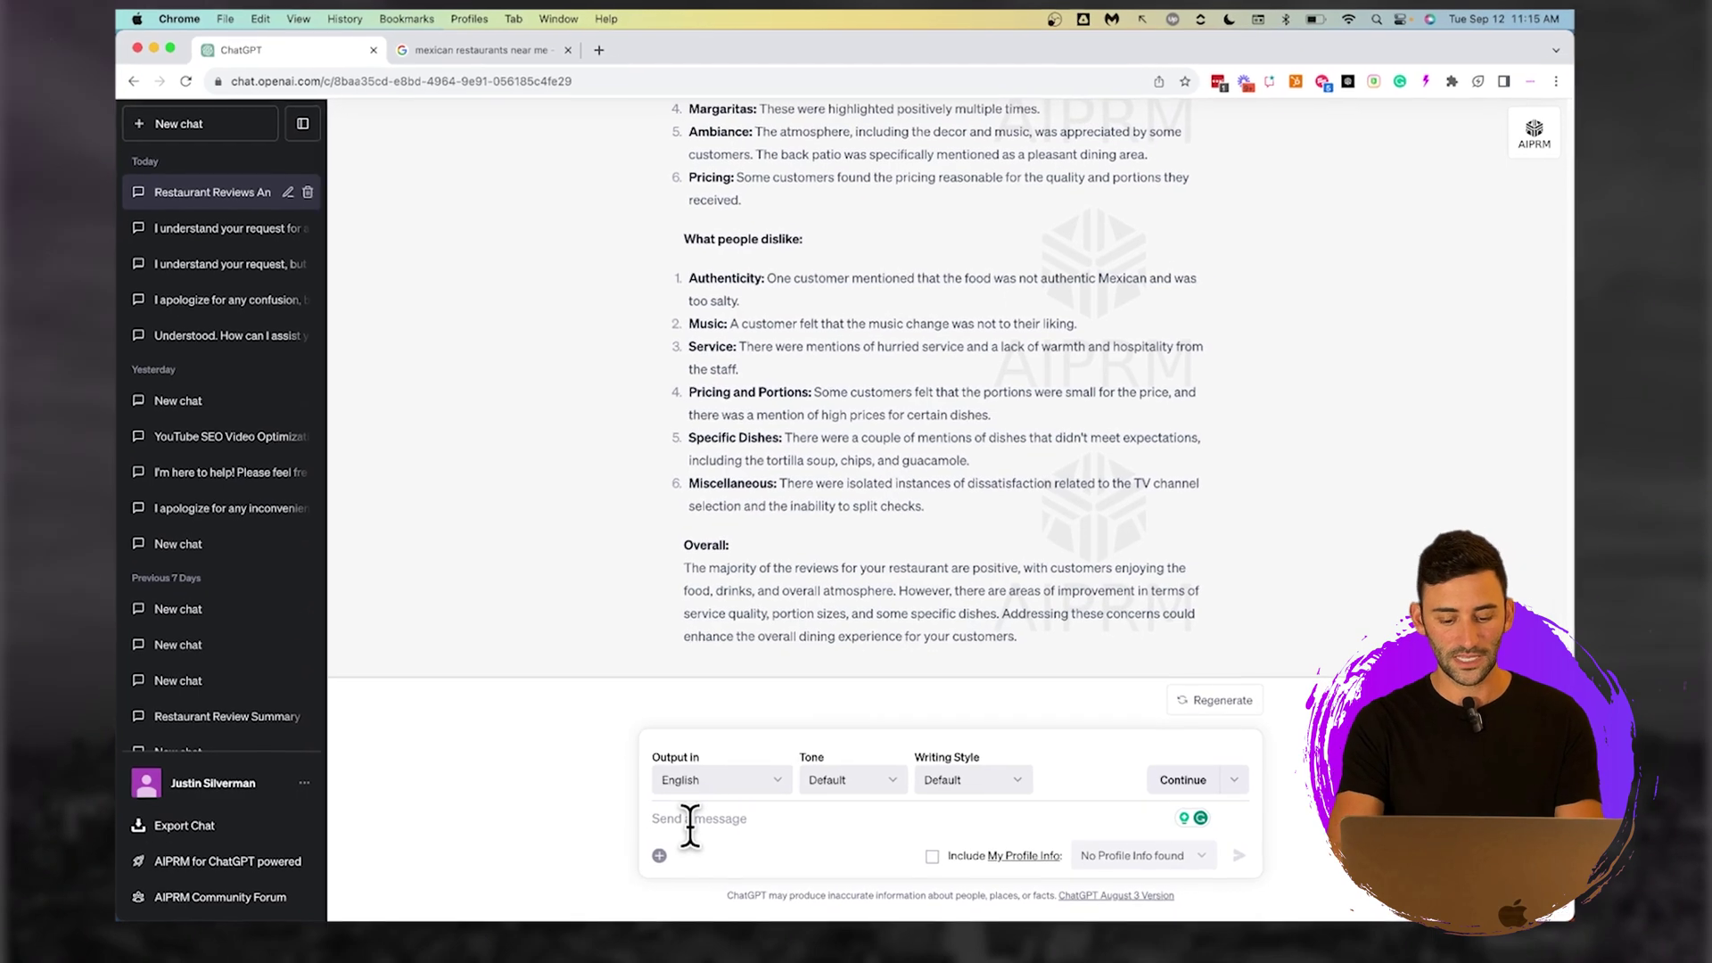
text( tell me which dishes peopl)
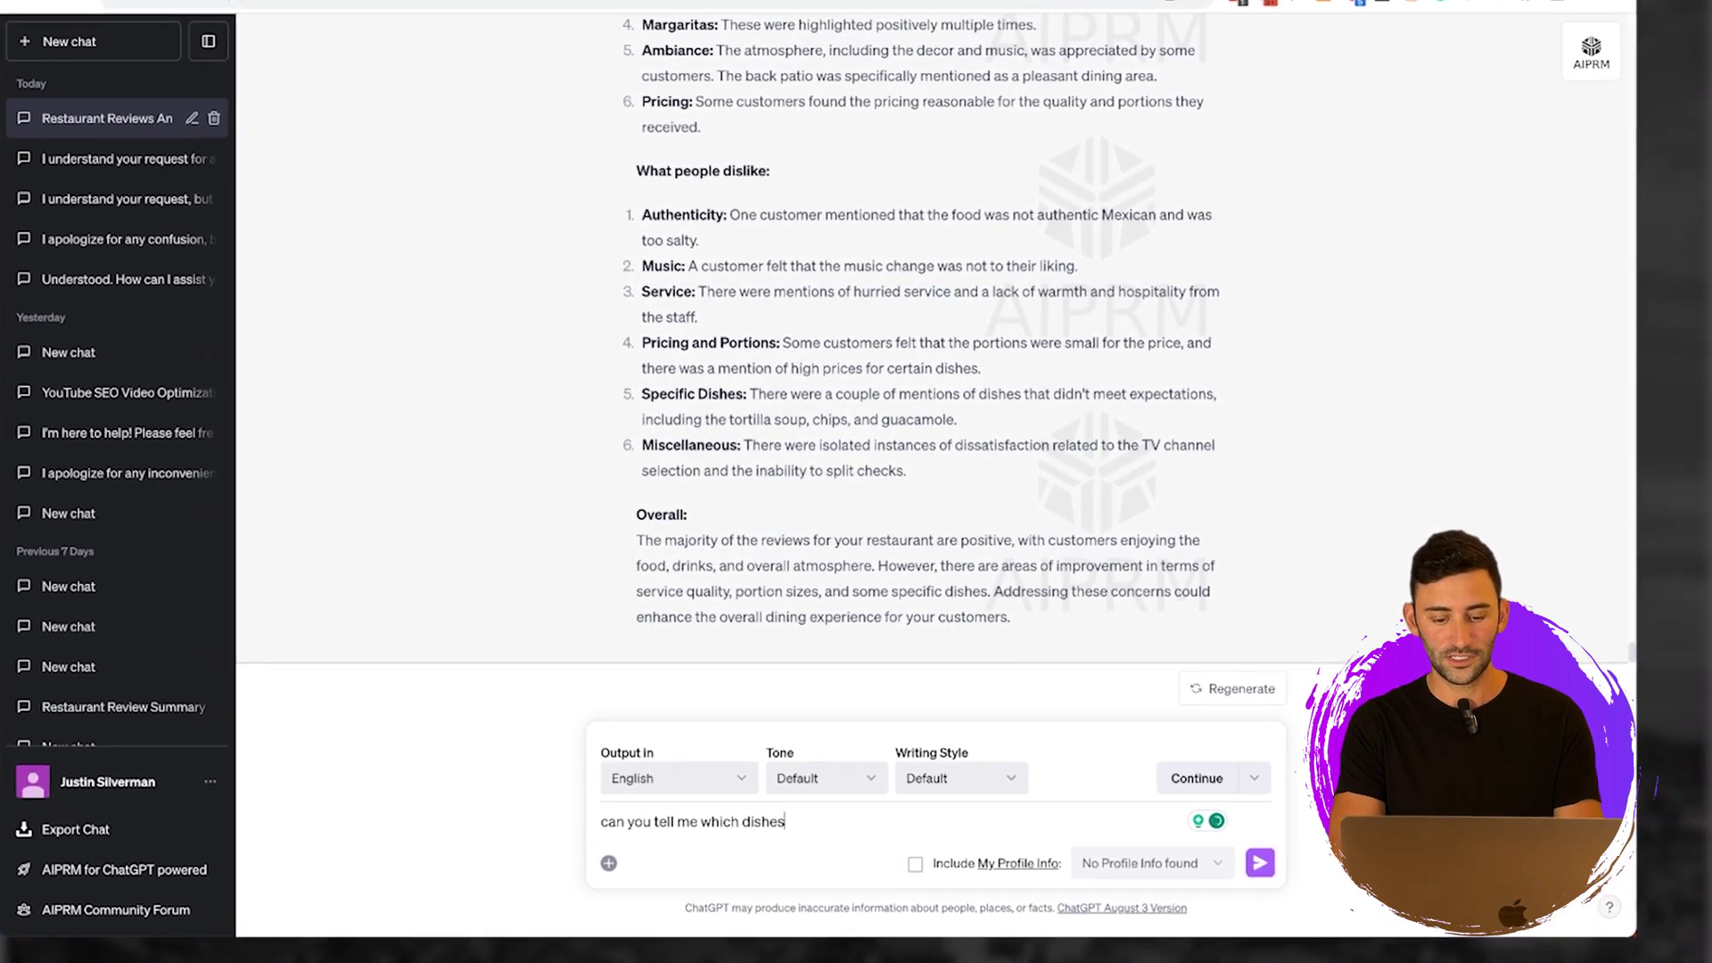
text(e thought had good prop)
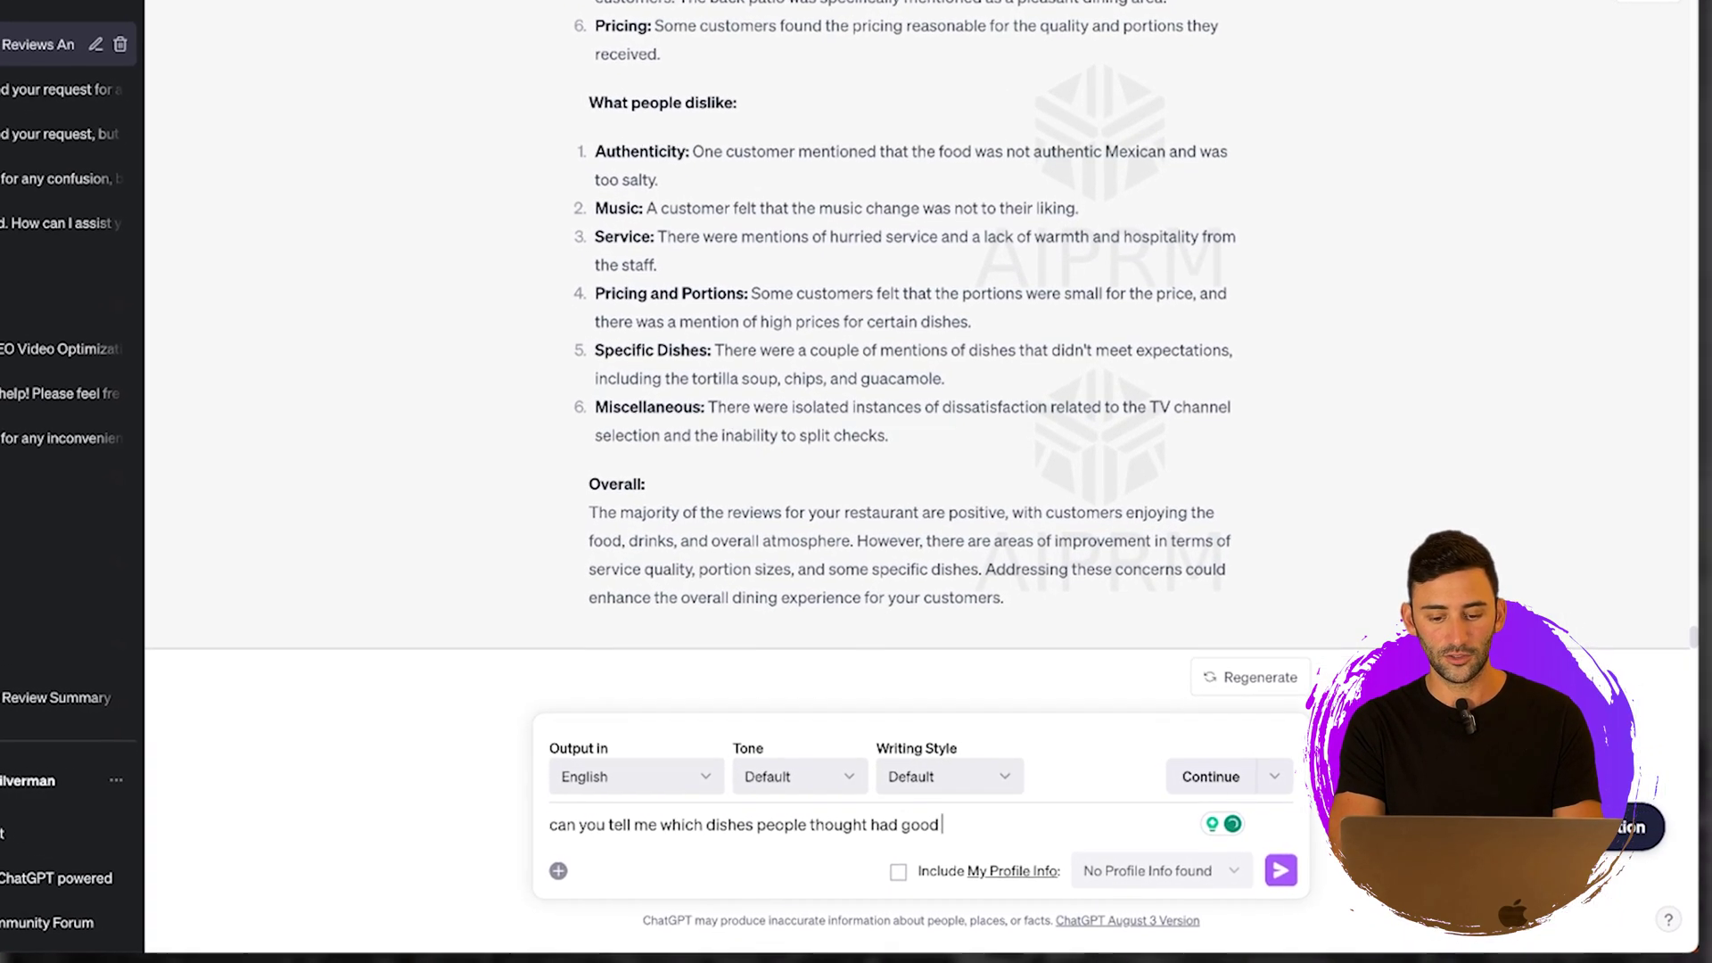
text(ortions and which they did no)
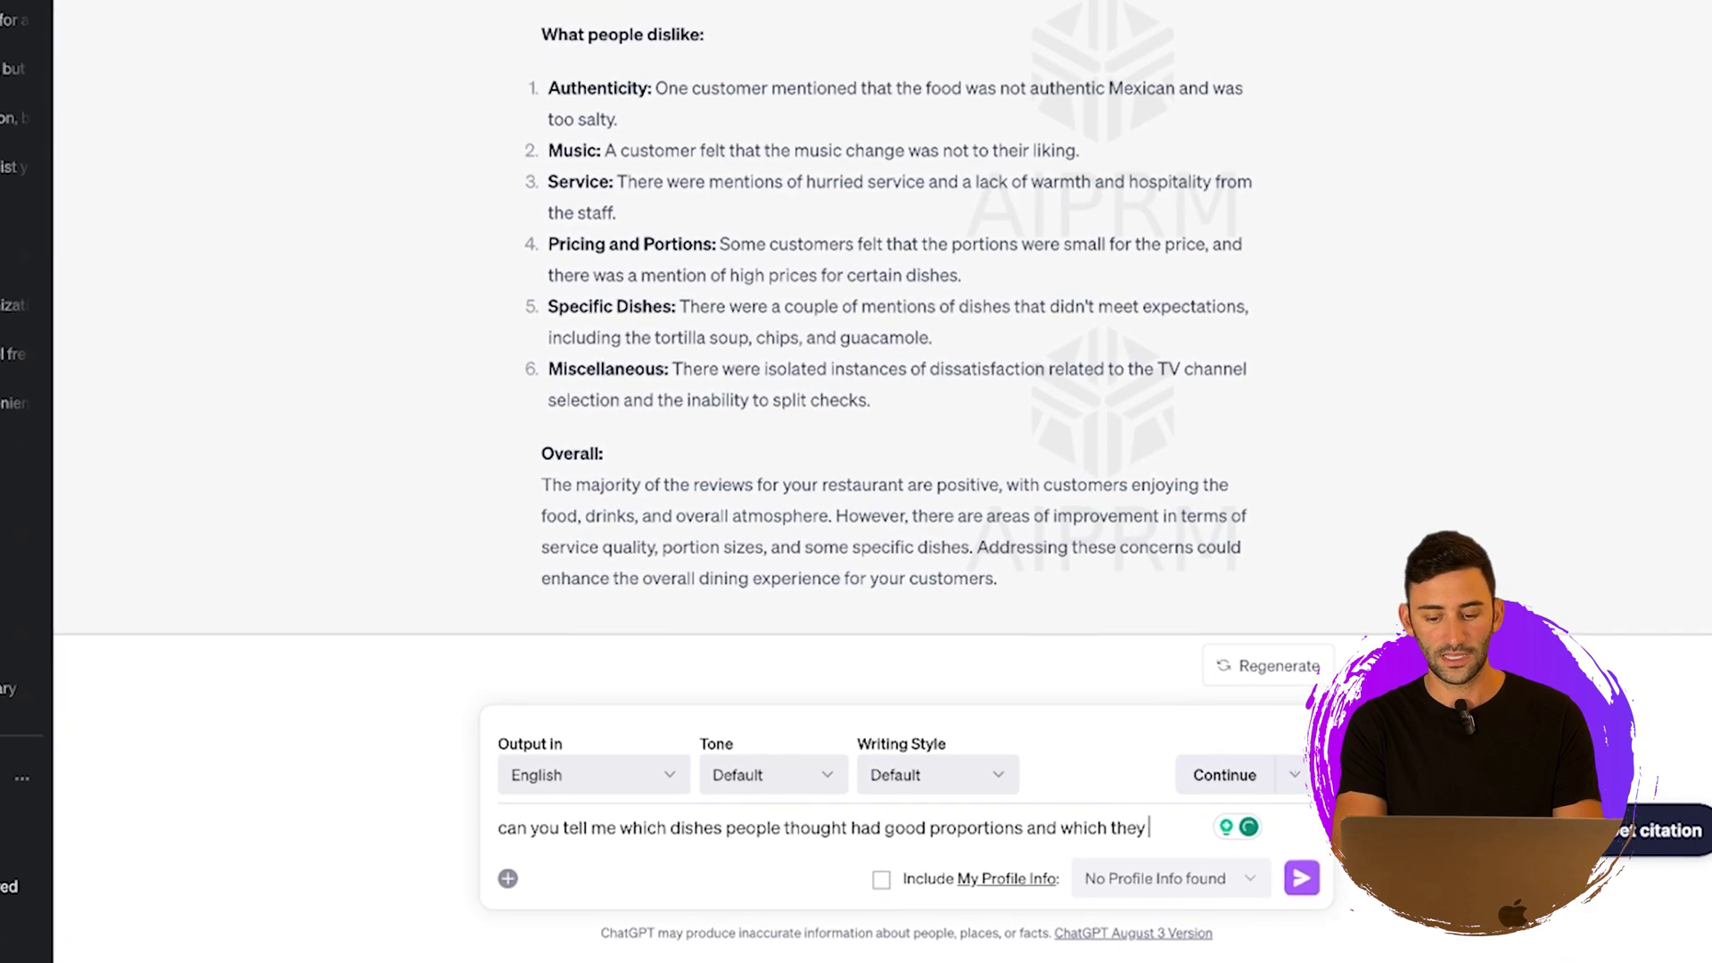
text(t like)
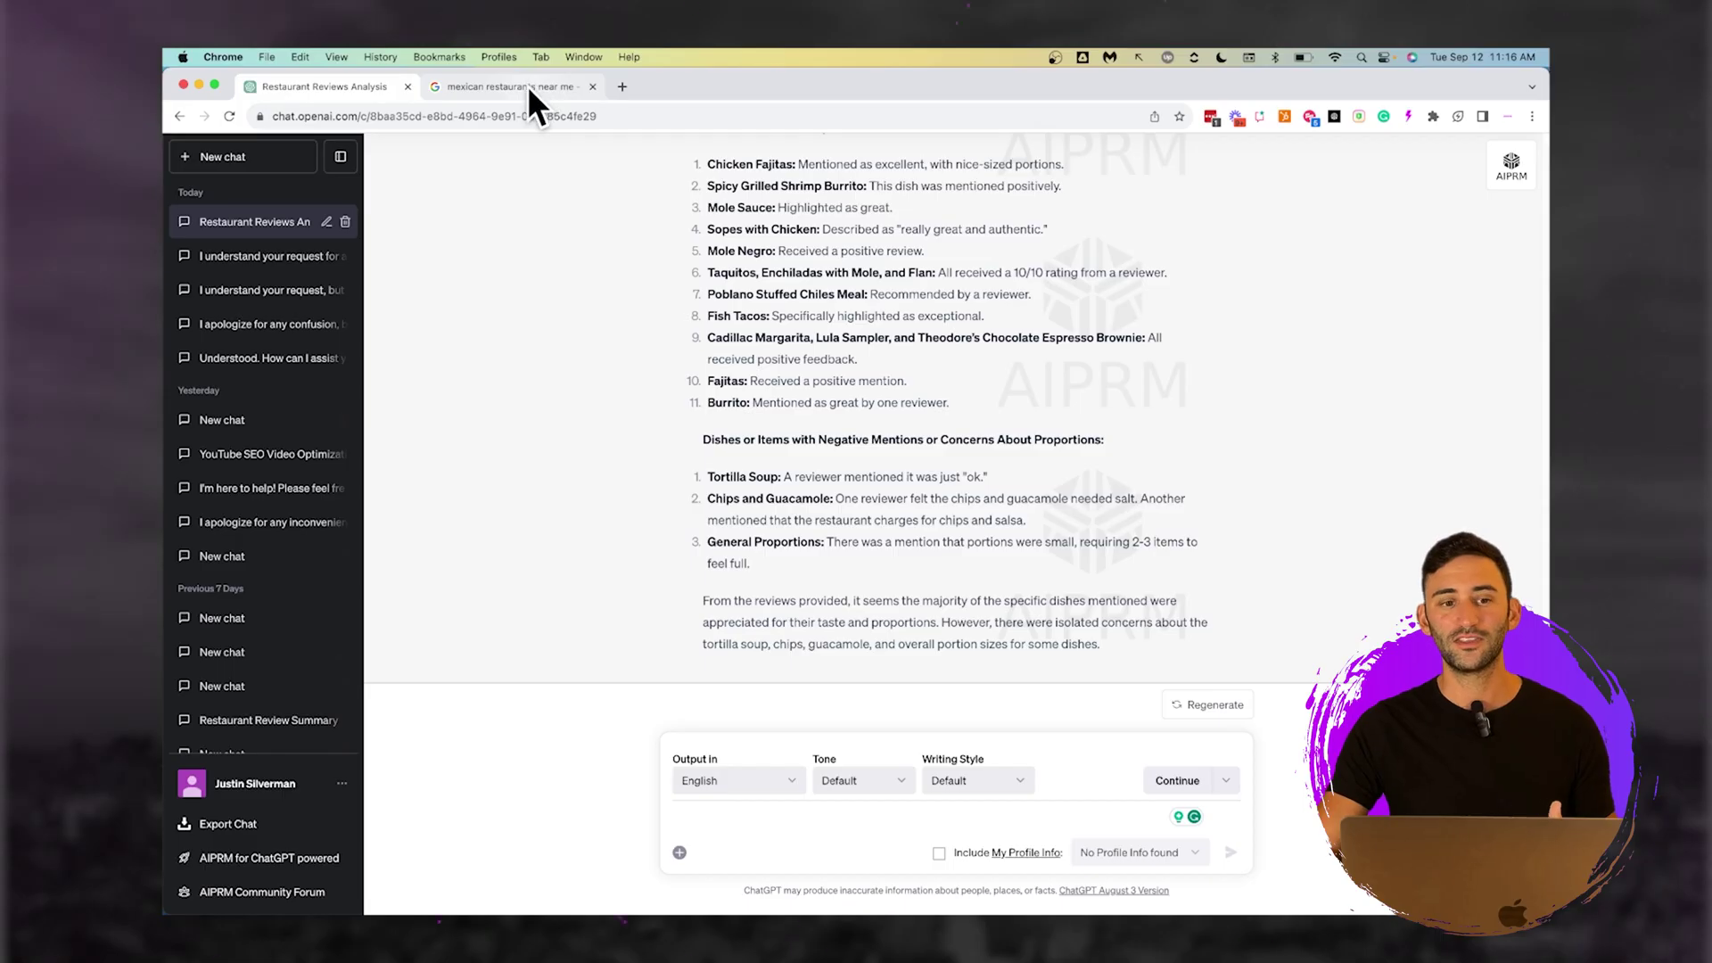
Switch to the Google results, open Holy Guacamole's reviews sorted by newest, and select the review text for copying.
click(527, 87)
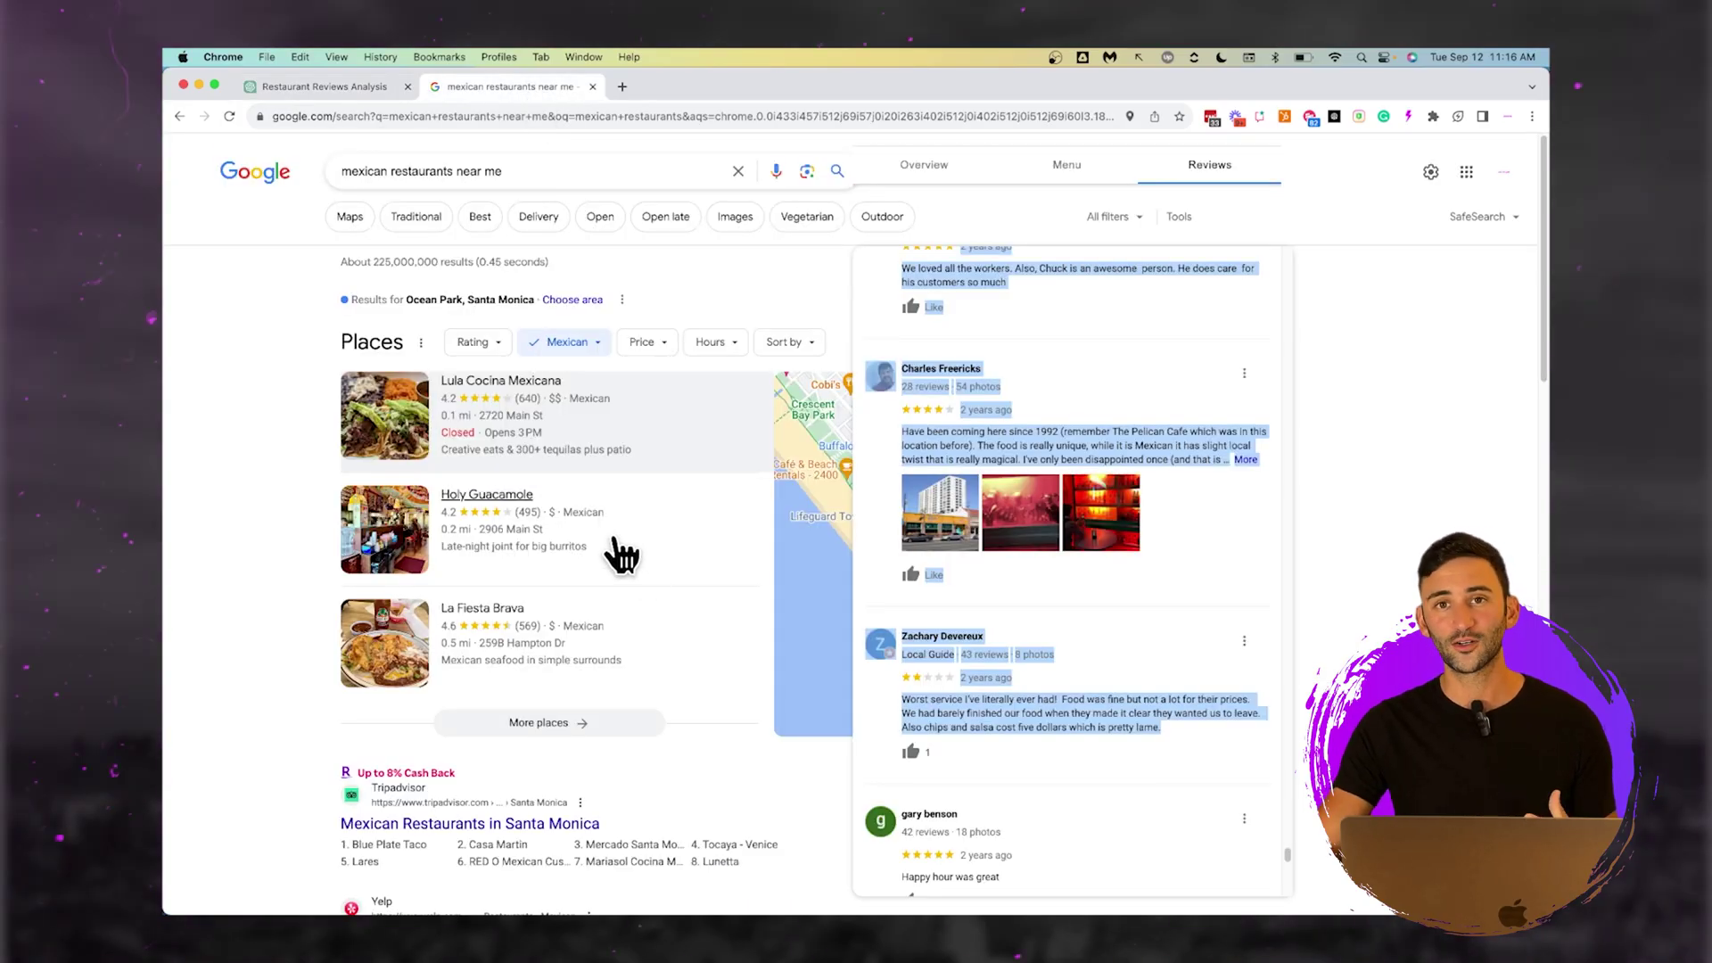
click(625, 553)
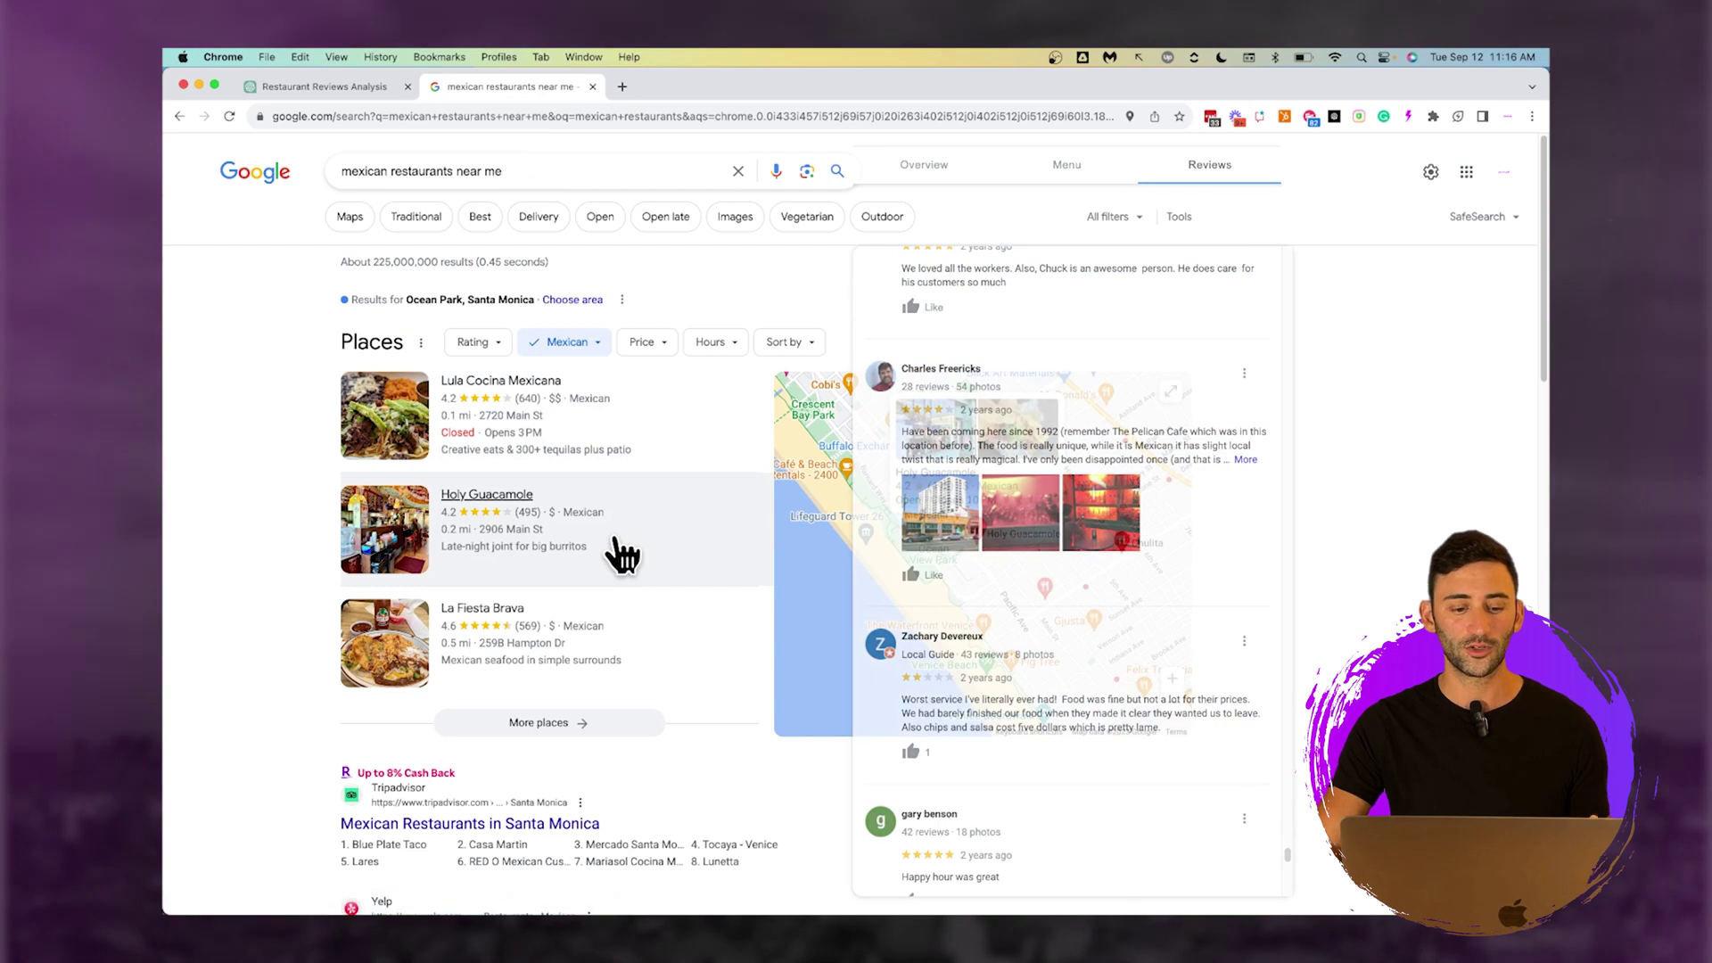
click(969, 347)
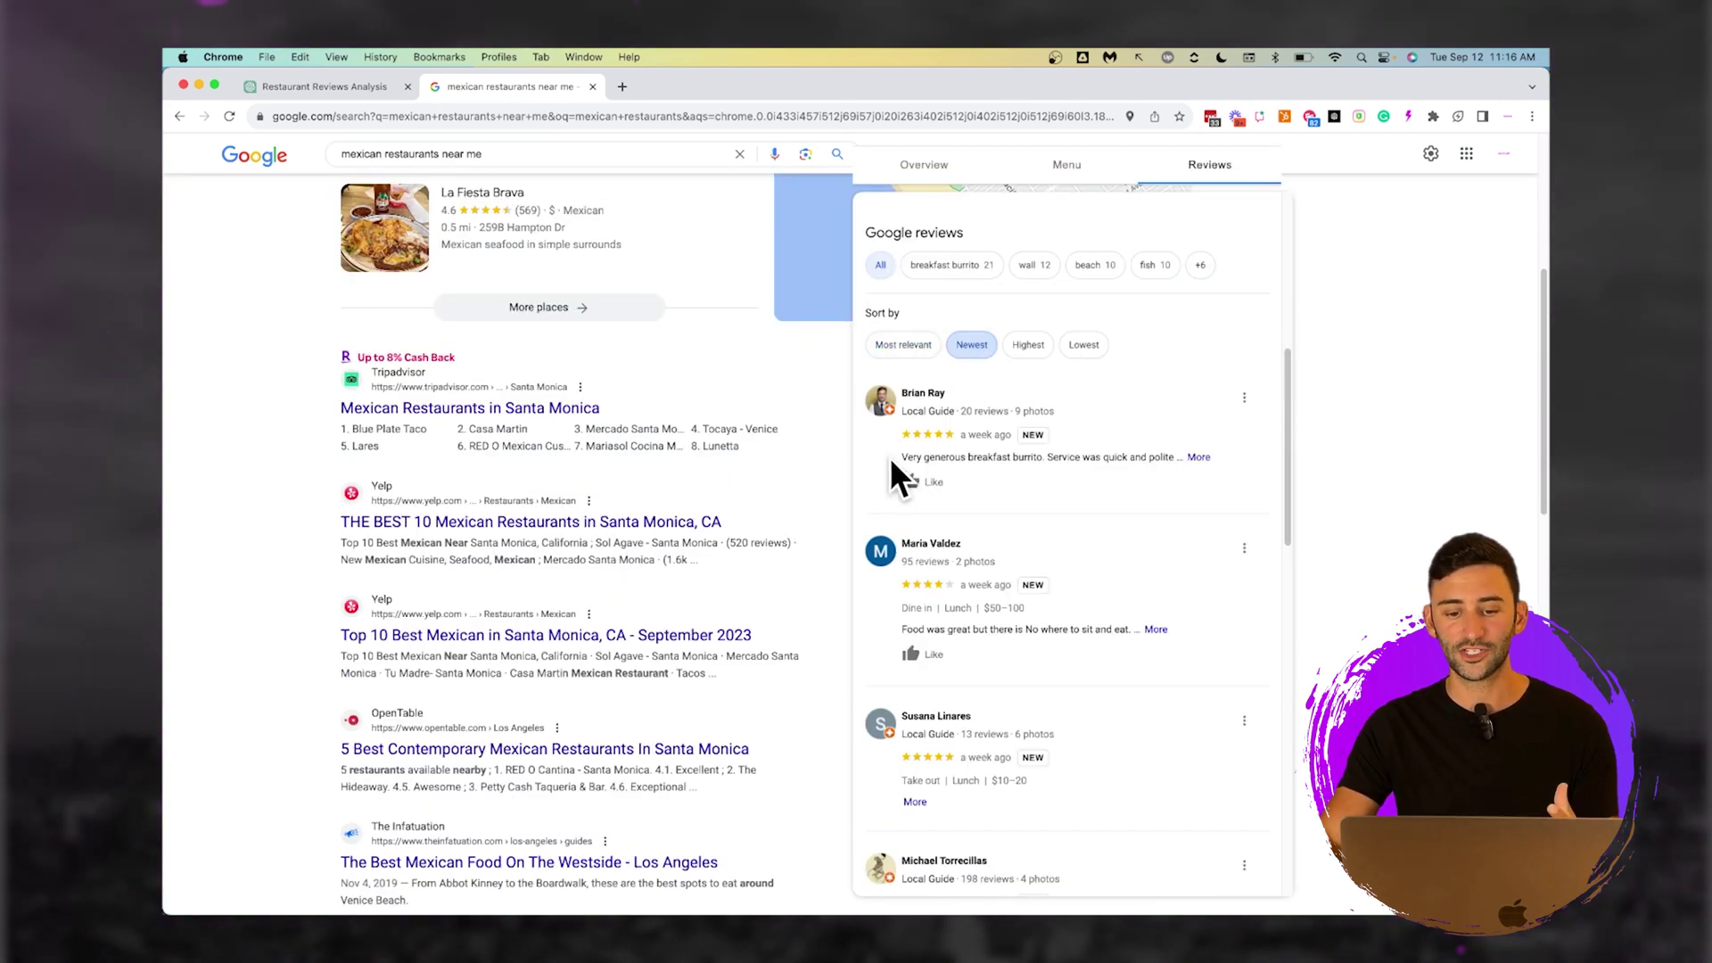
drag(891, 455, 995, 609)
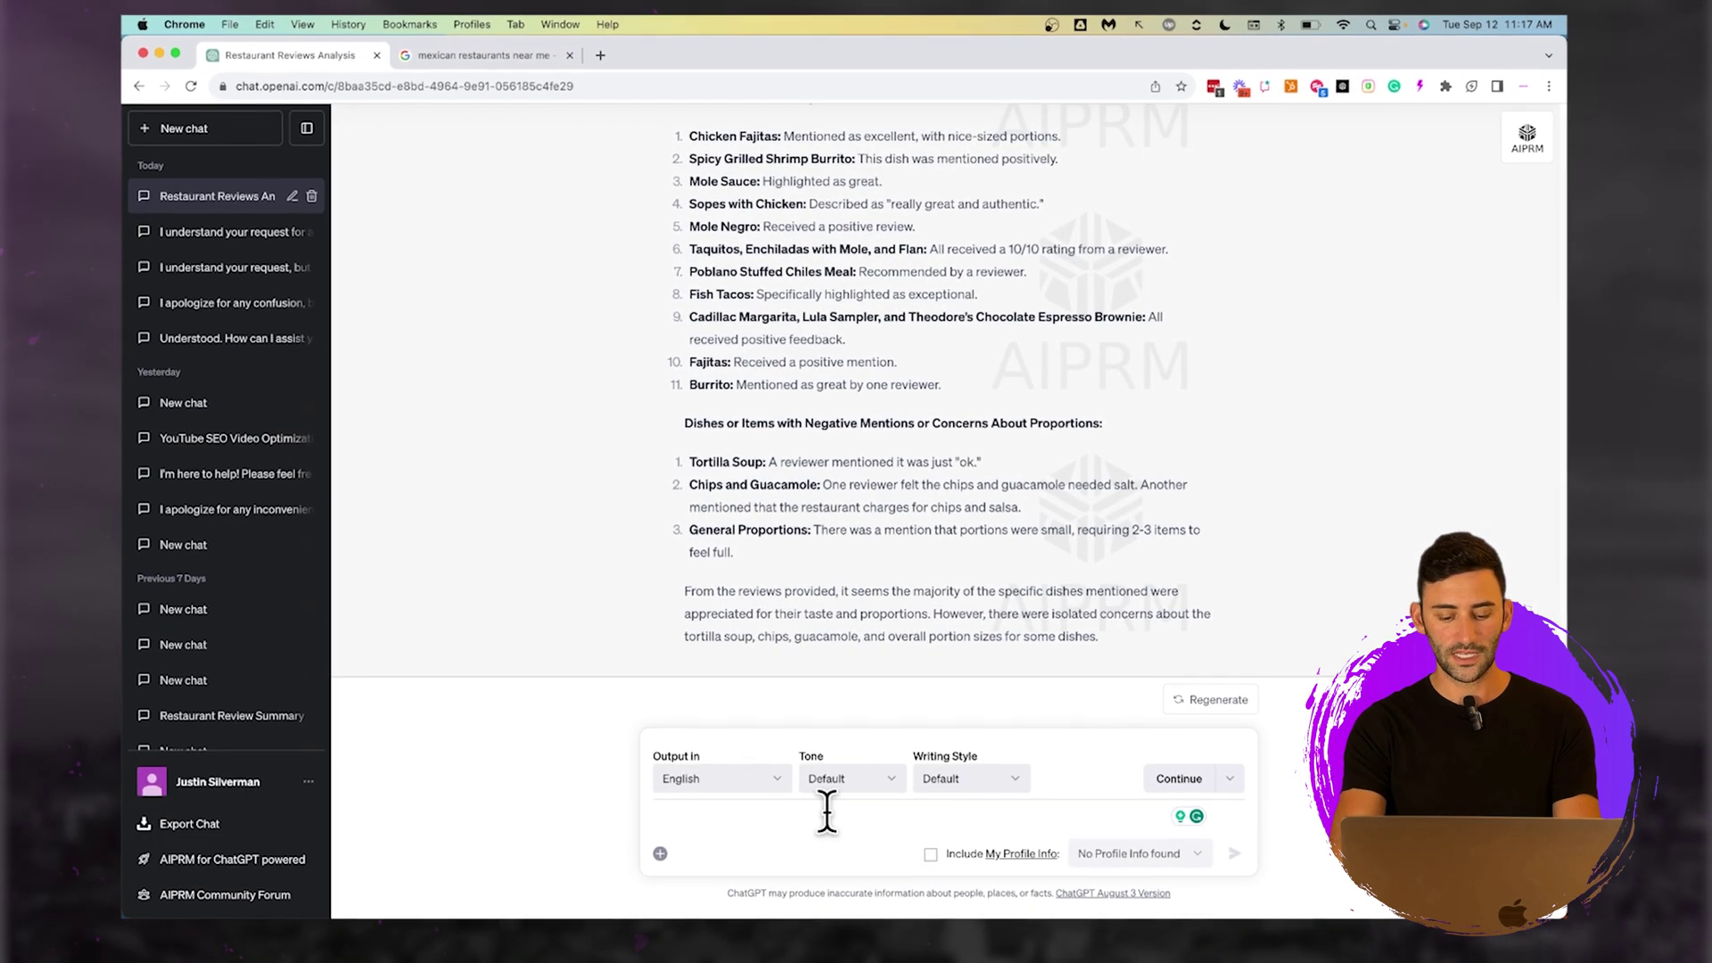
In ChatGPT, write "Can you please repeat the first task that I asked you do to for a different Mexican restaurant called Holy Guacamole. Here are their".
click(826, 812)
text(Can you please repeat th)
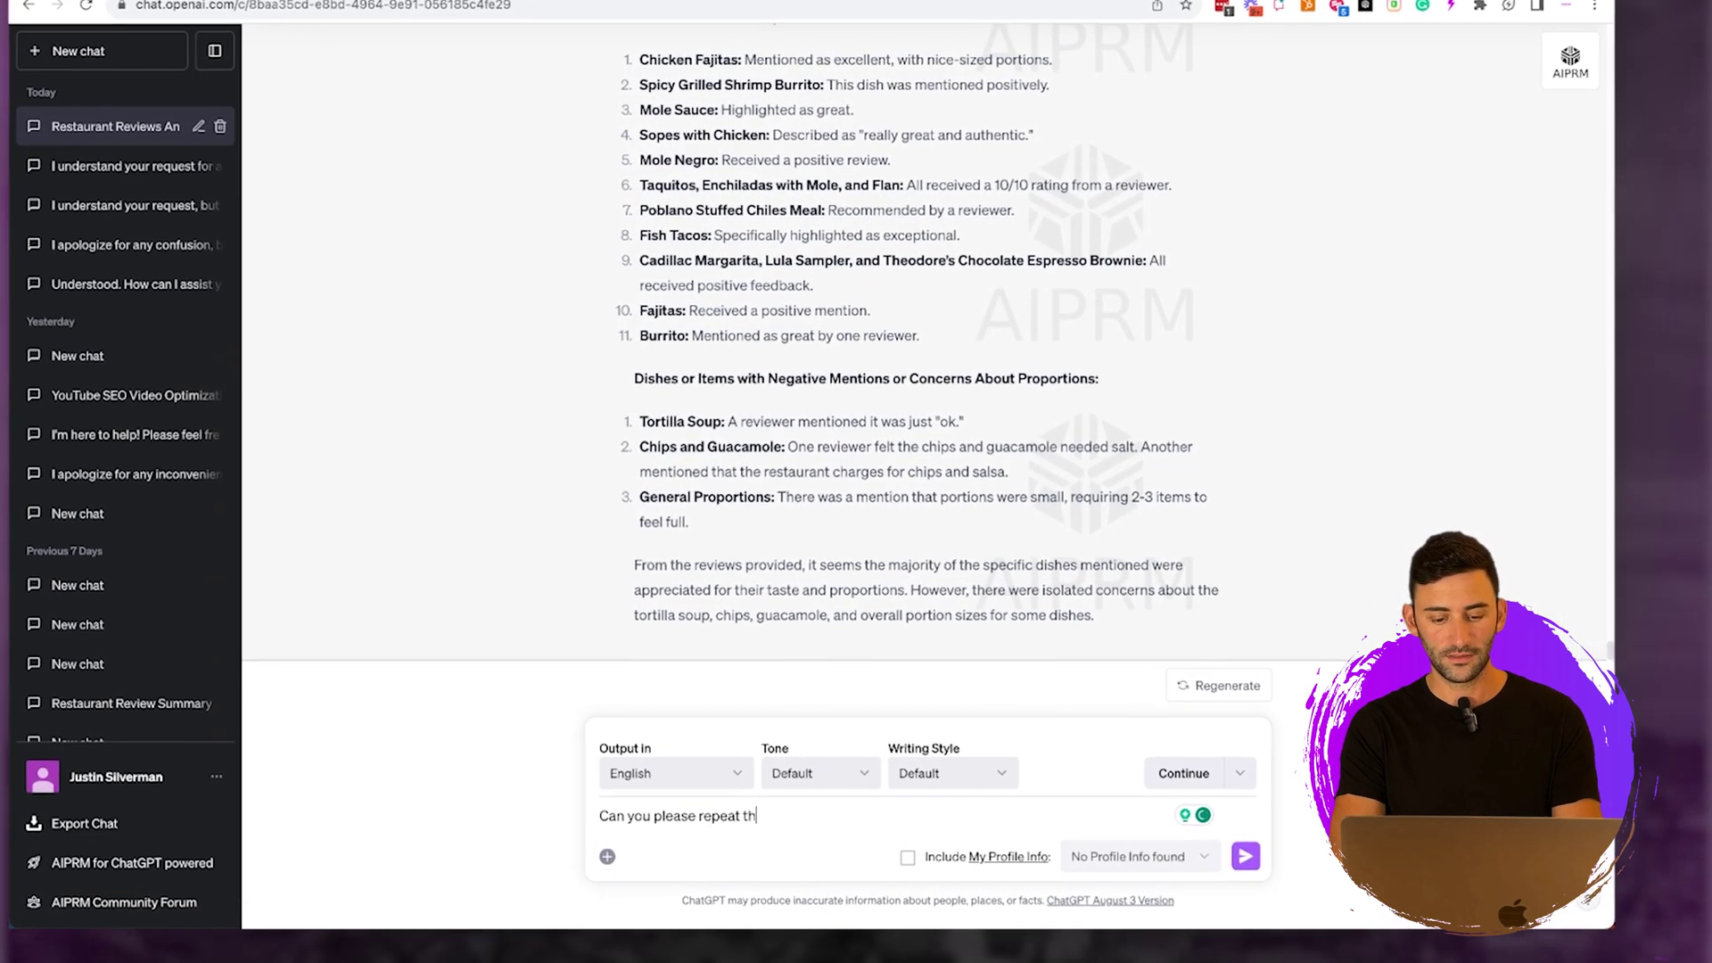
text(e first task that I ask)
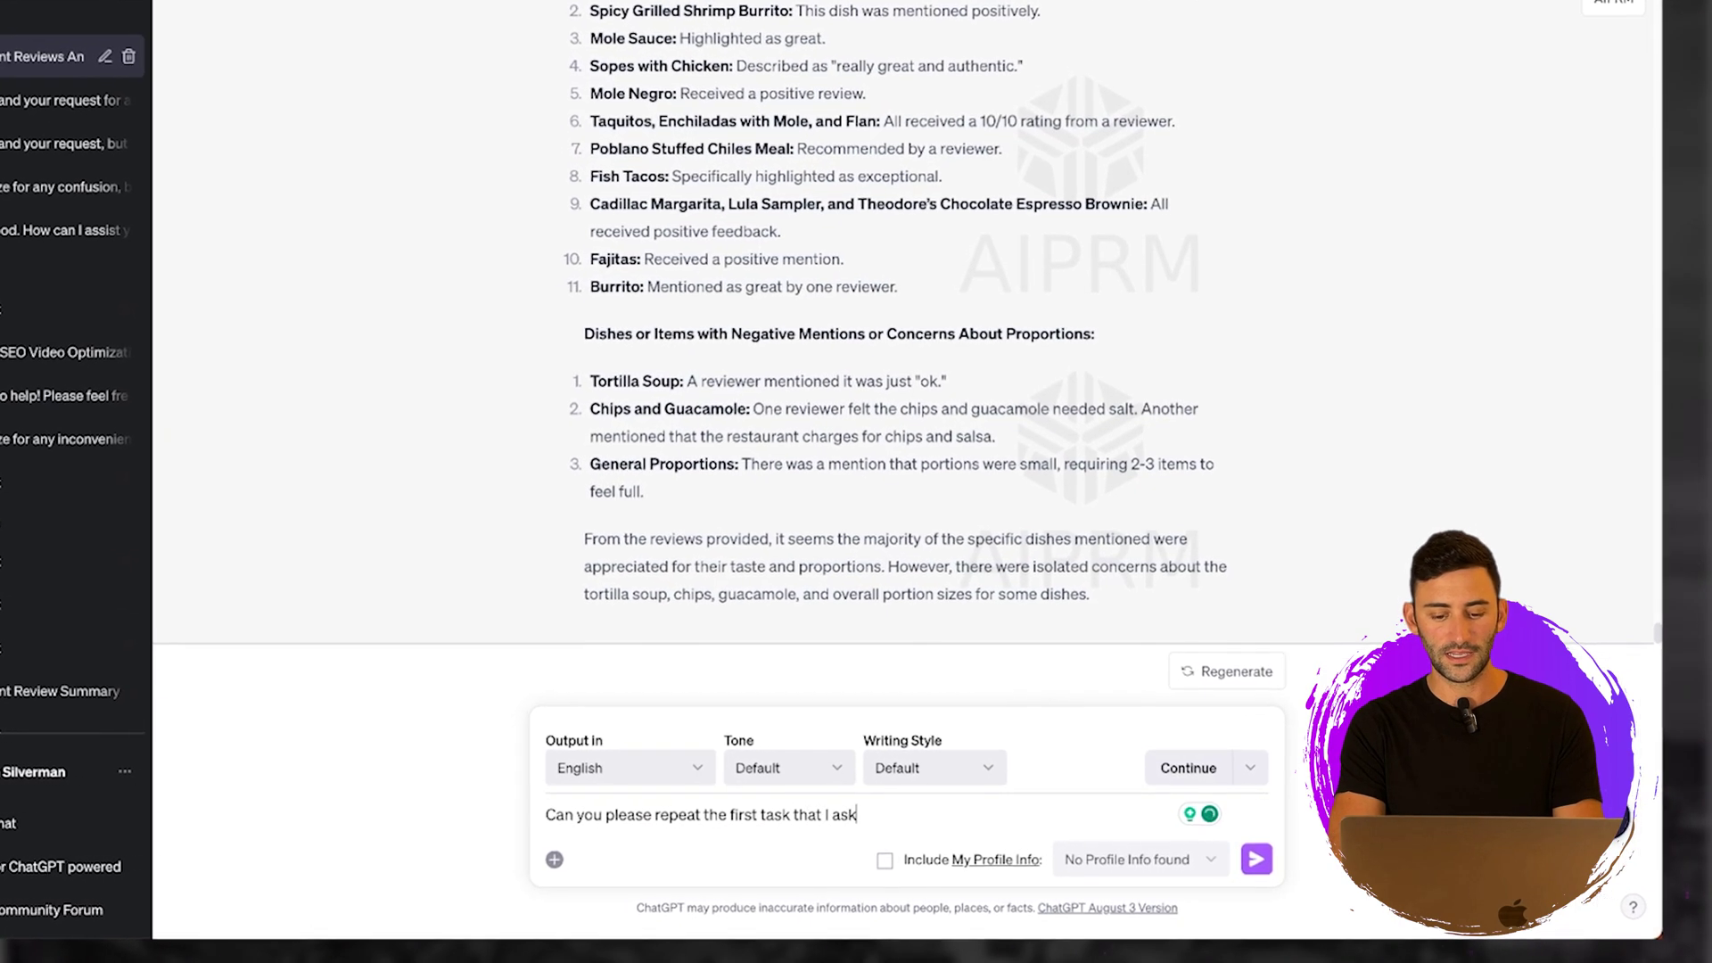
text(ed you do to for th)
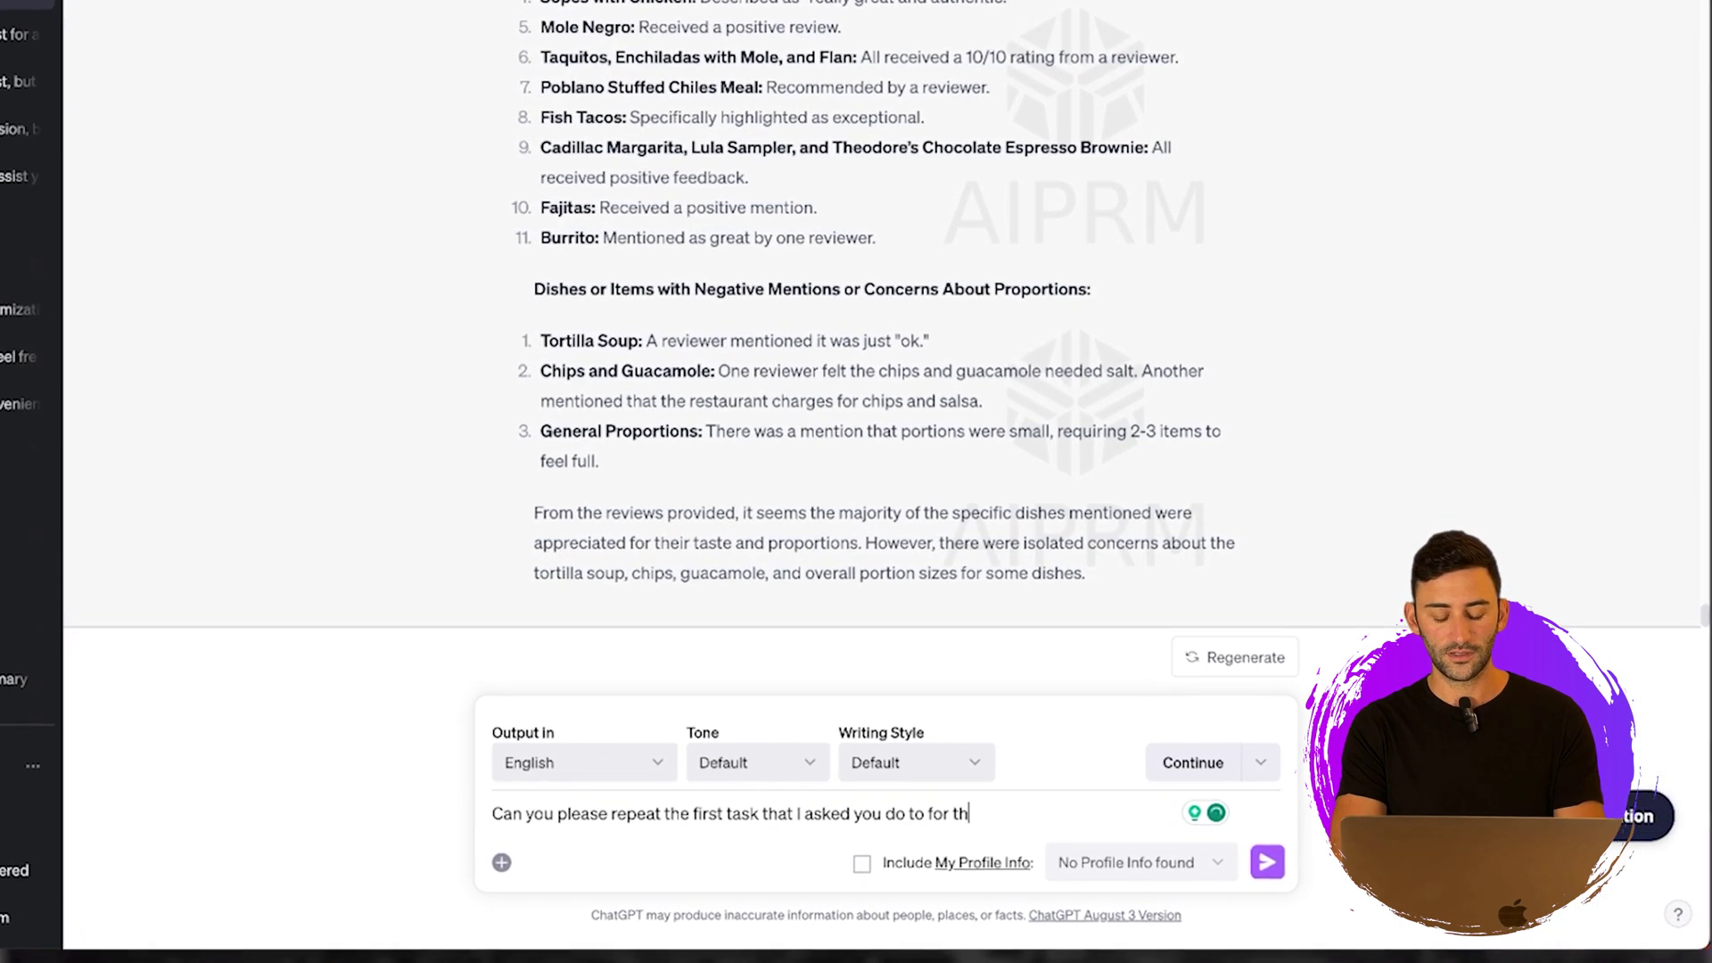
key(BackSpace)
key(BackSpace)
text(a different Mexican restuarna)
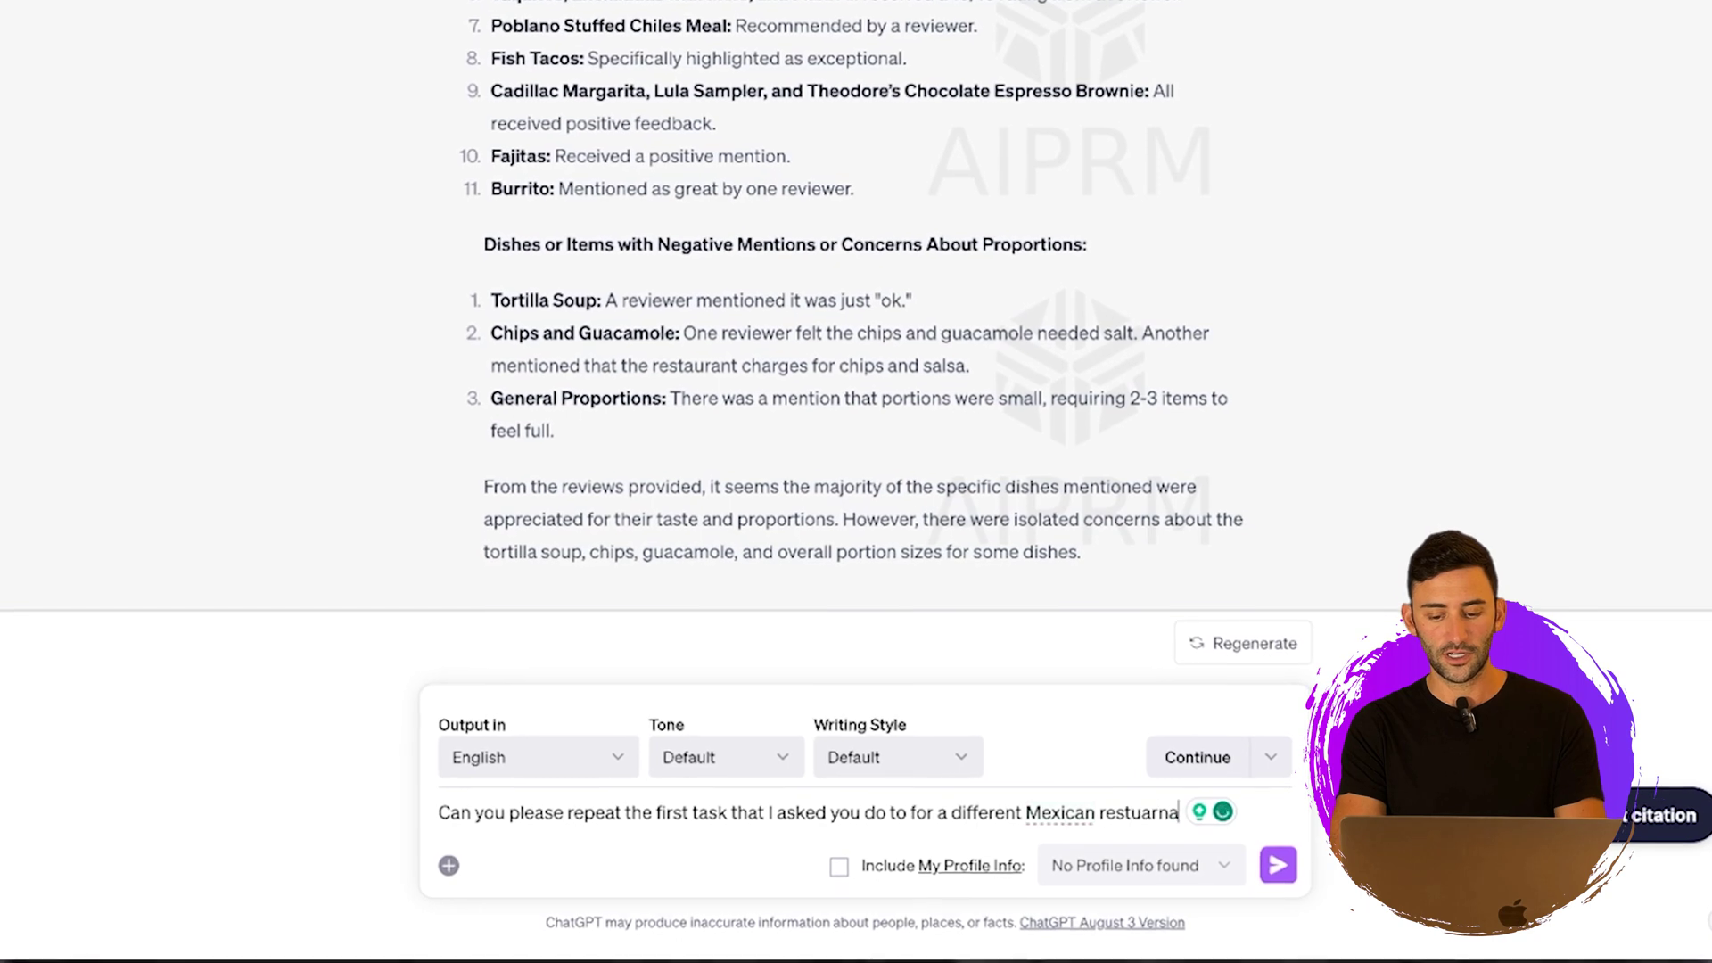
text( called Holy Guacamole)
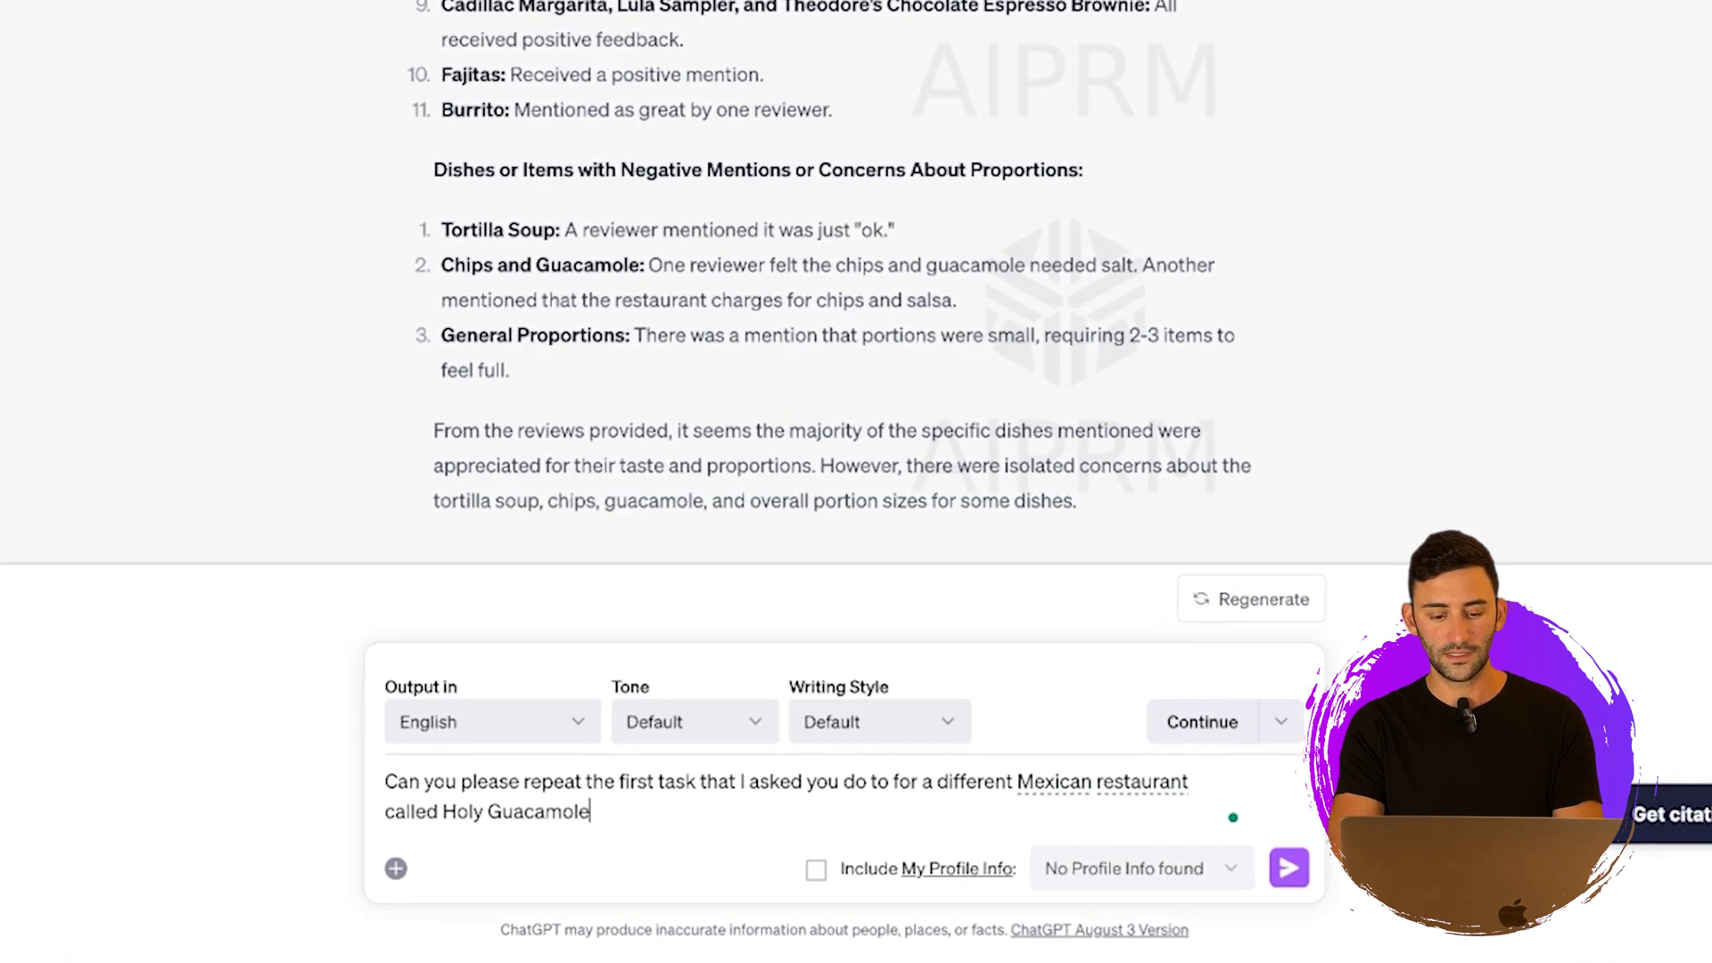
text(. Here are their t)
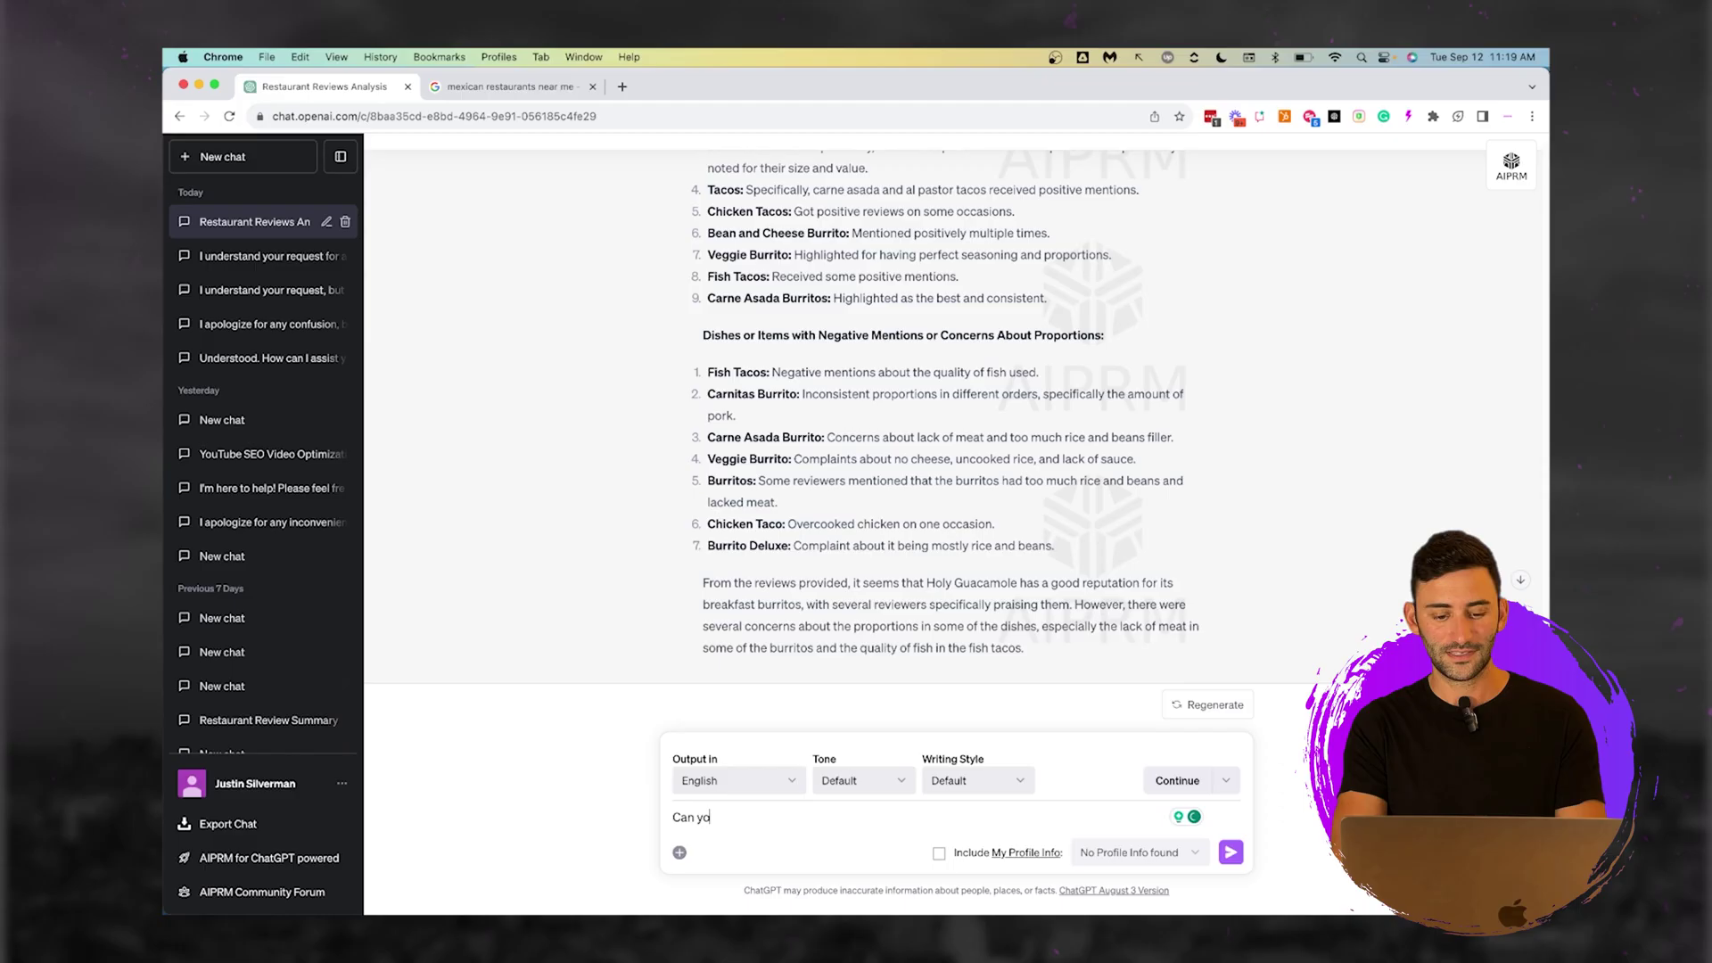
Write the comparison prompt "Can you please compare the reviews between both restaurants (Lula's & Holy Guacamole) and tell us why".
text(Can you please compare the)
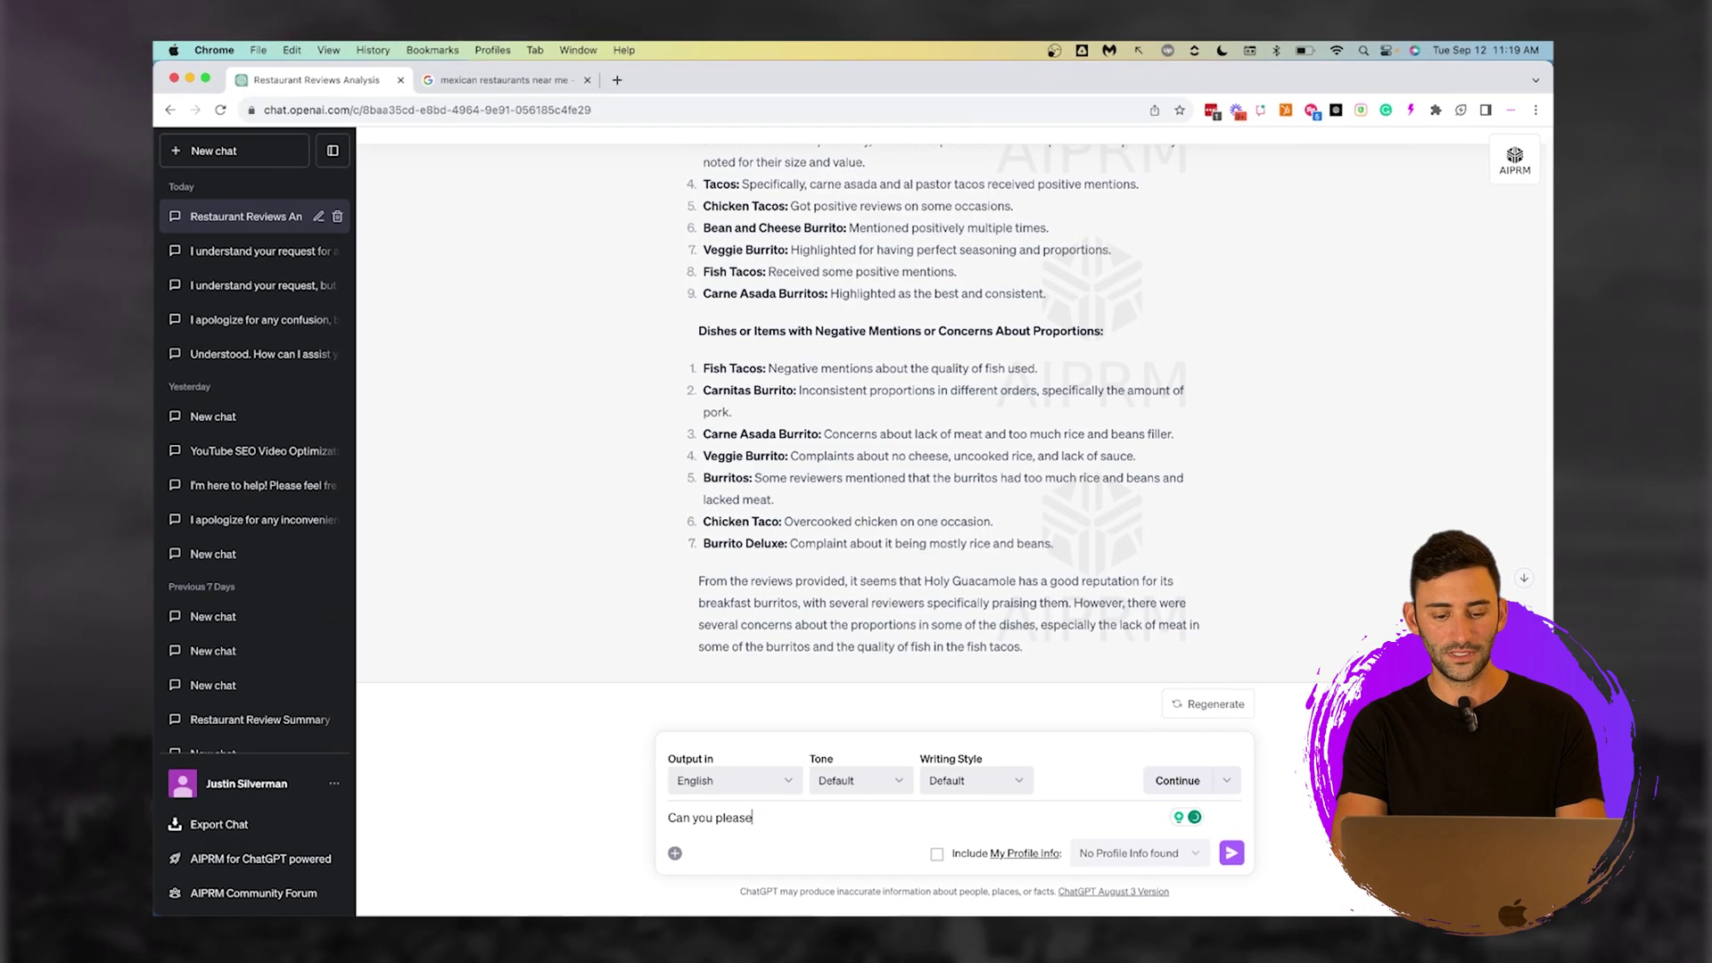
text( reviews between )
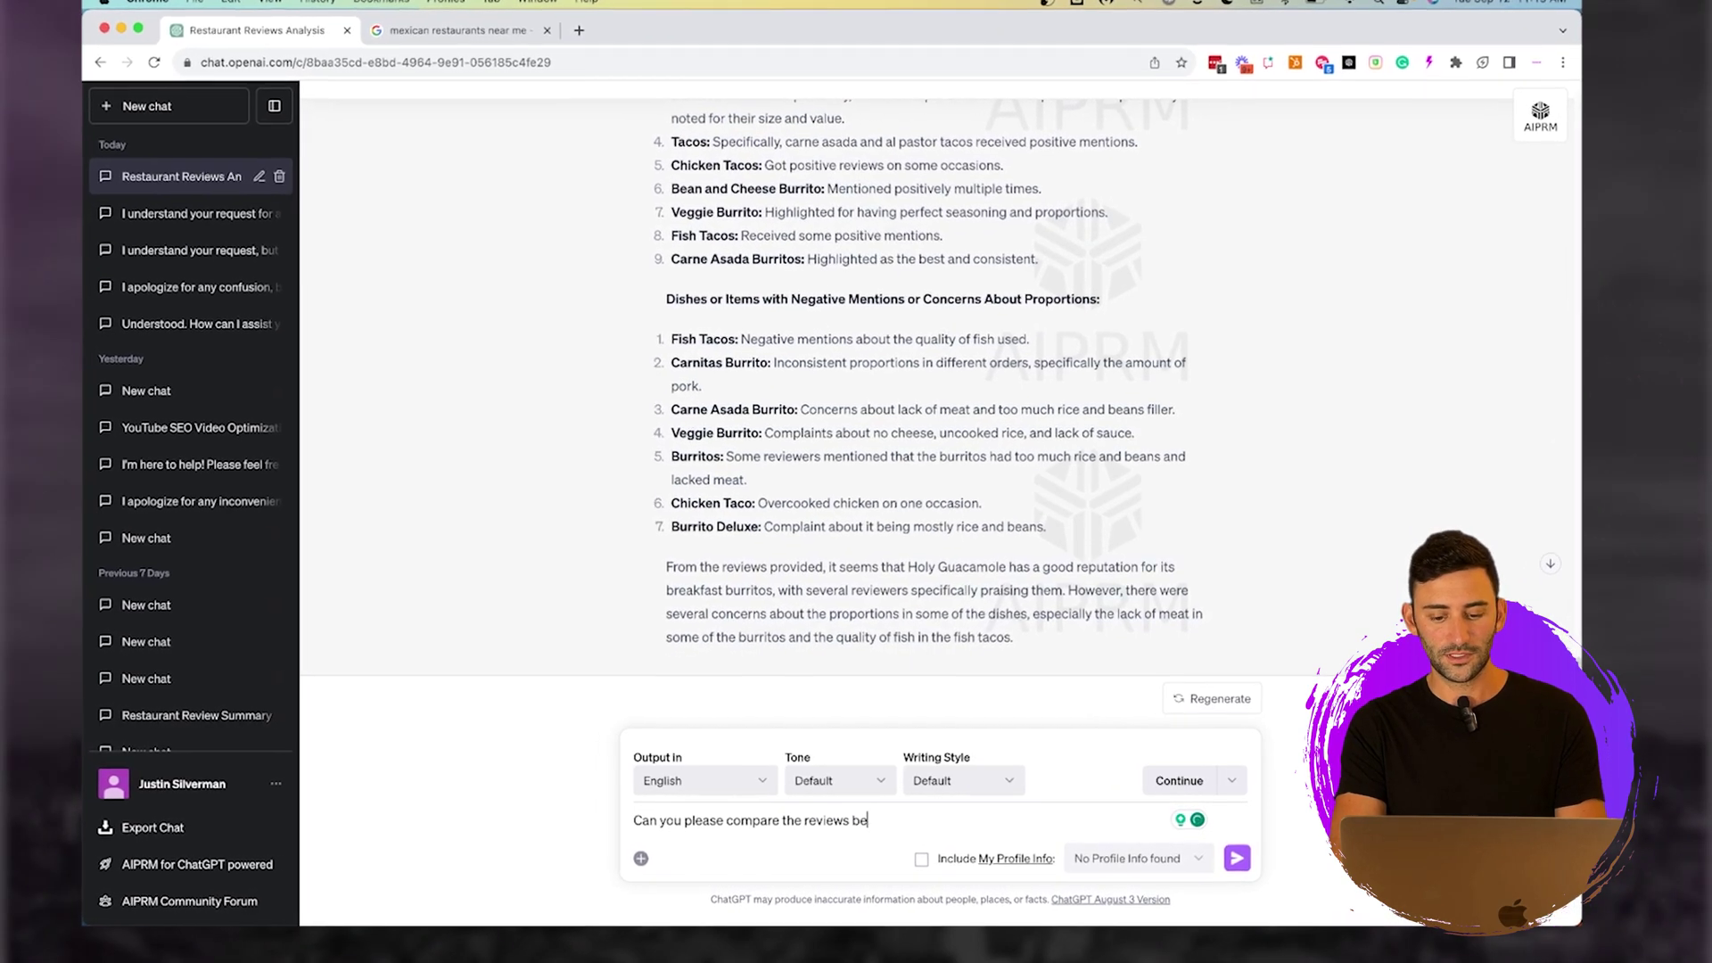
text(both restaurants (Lula's & )
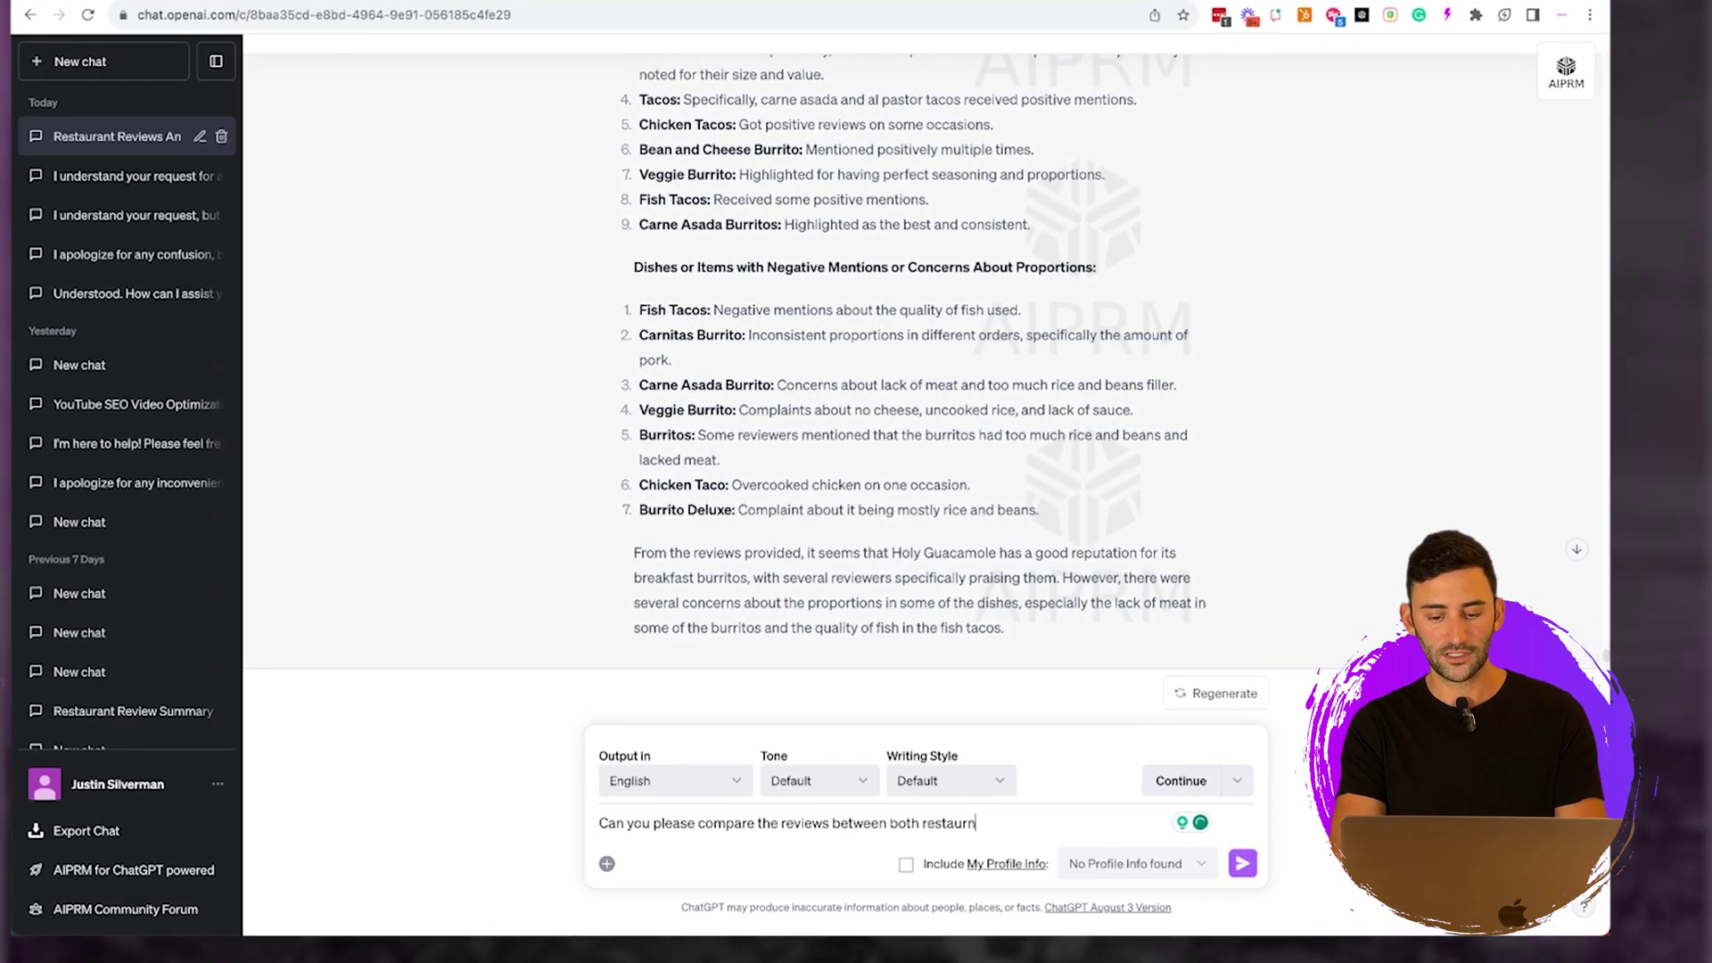
text(Holy Guacamole)
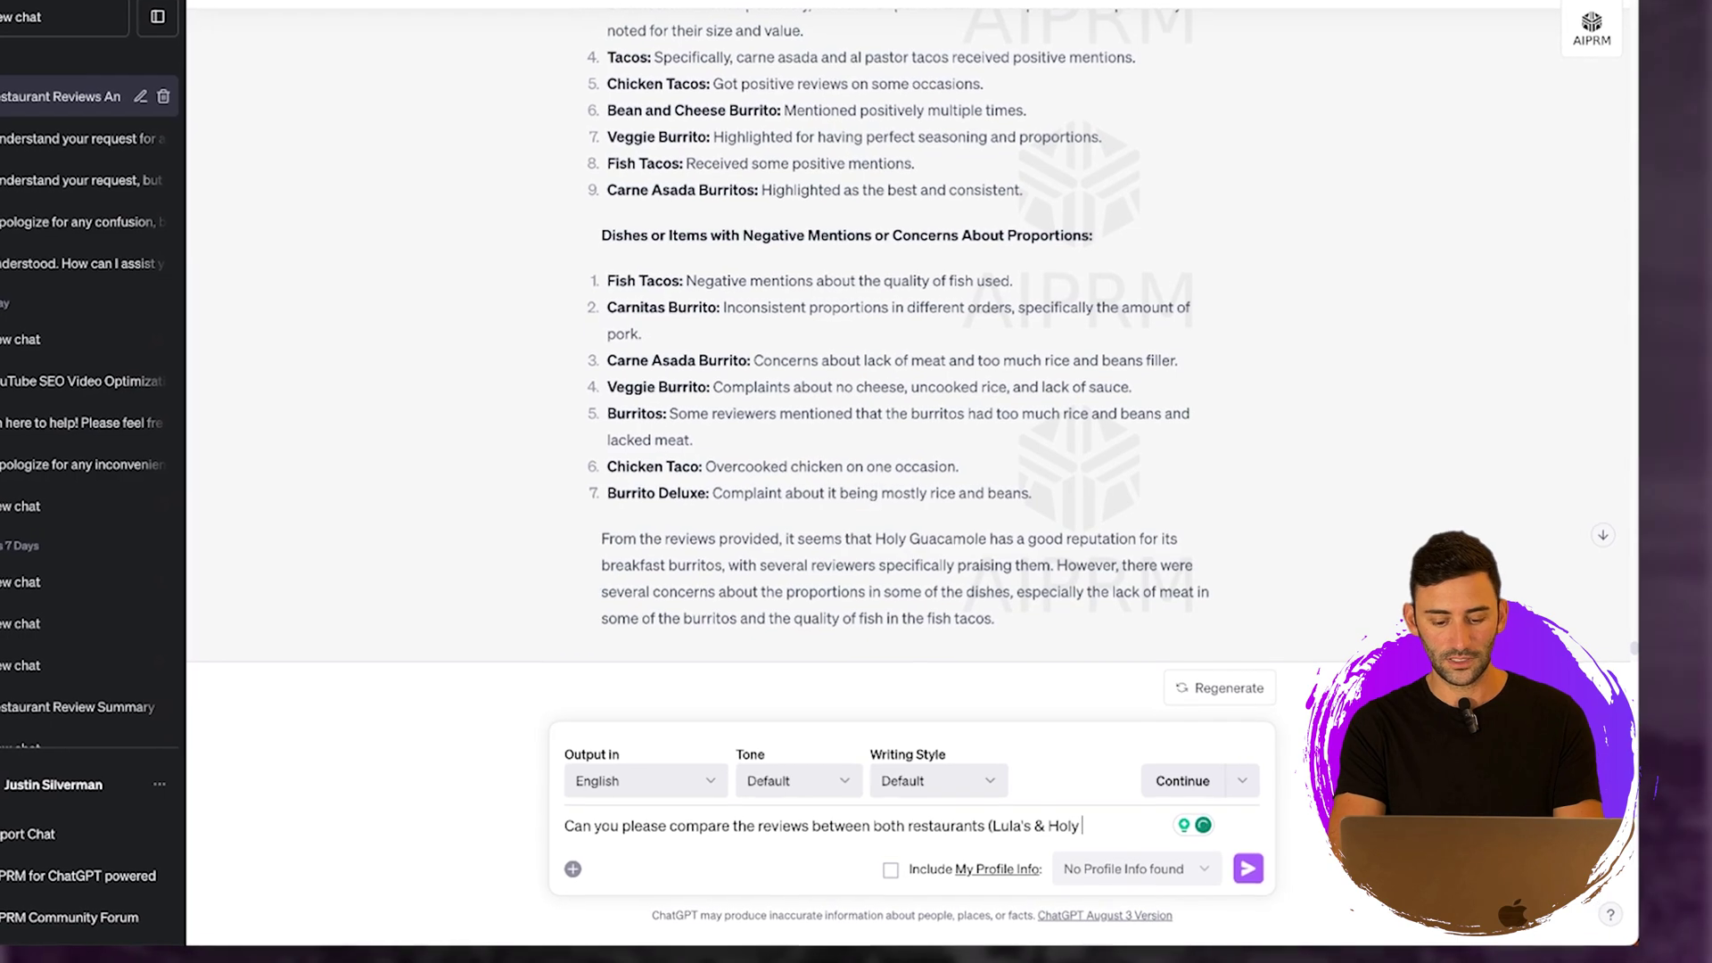
text() and tell us why)
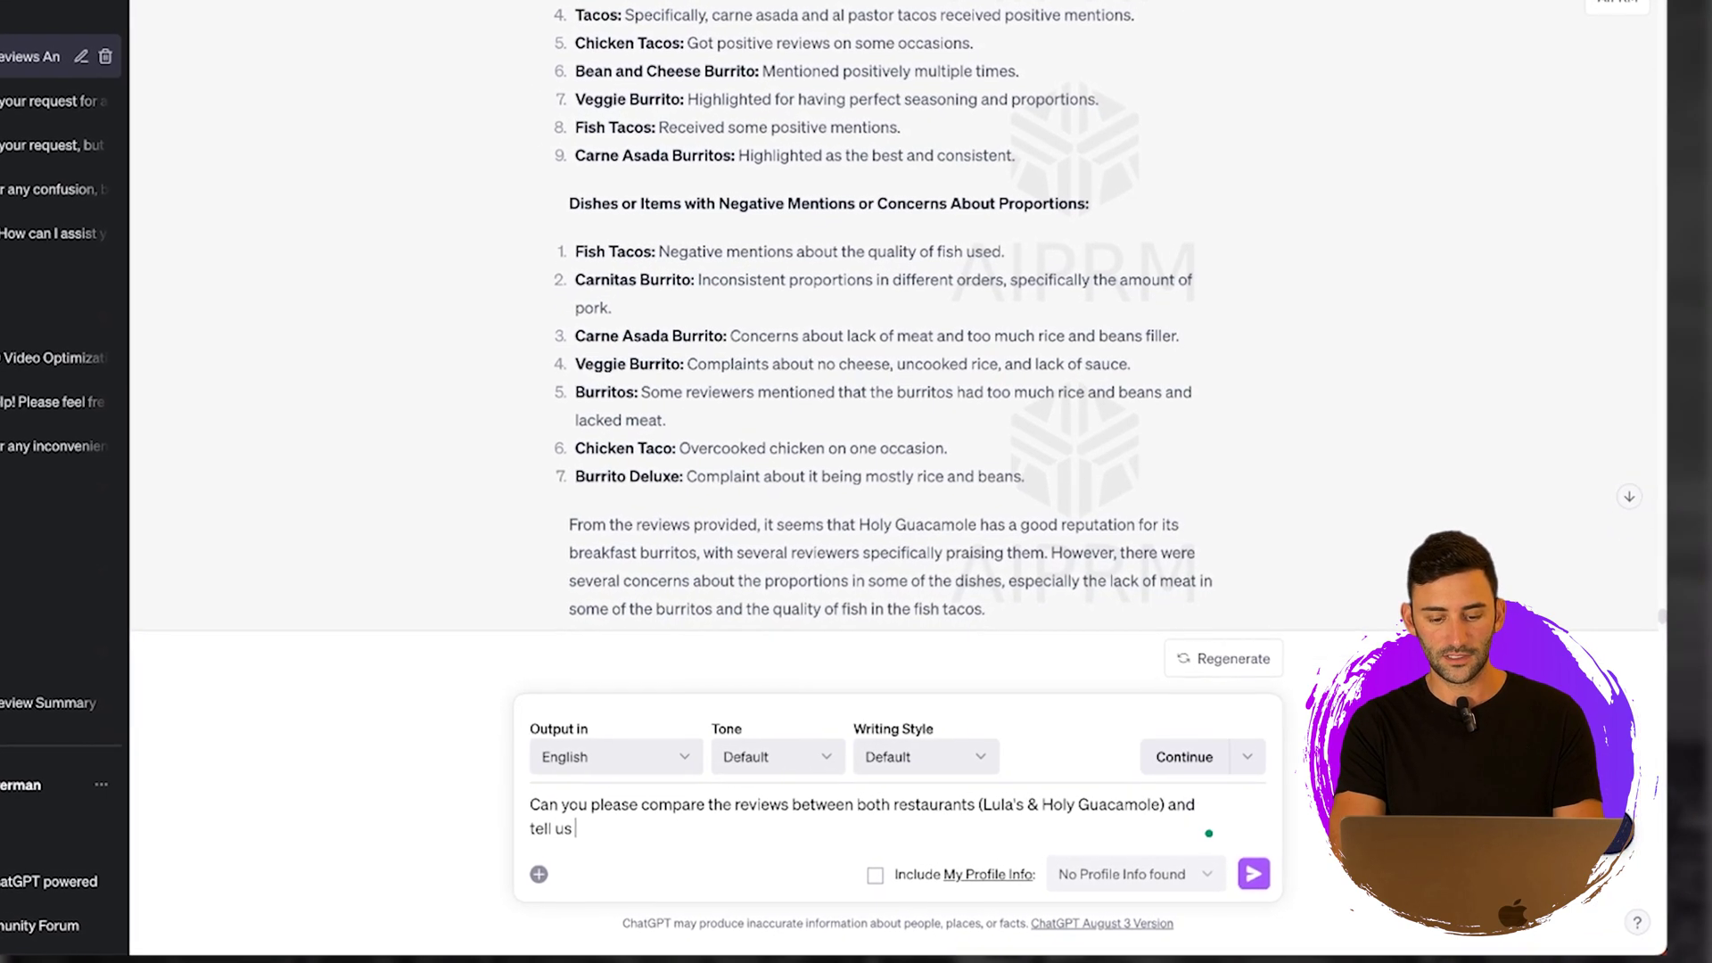